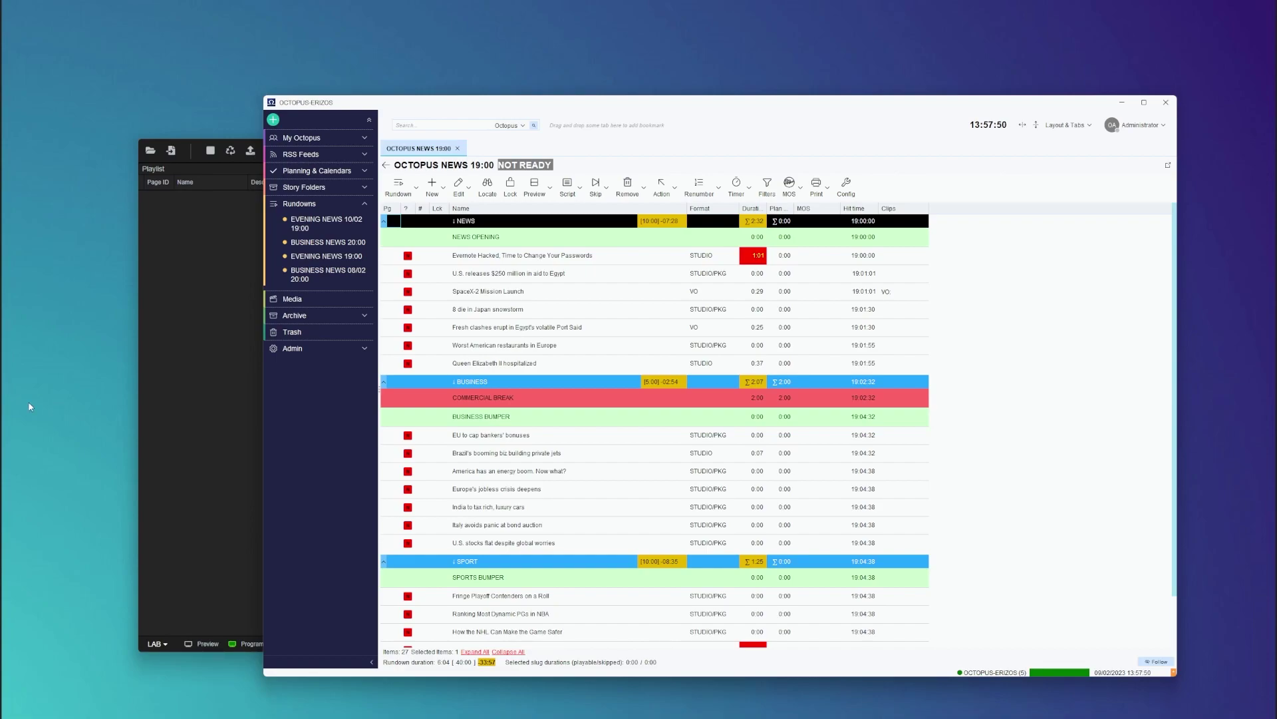
Step: Bring Erizos Studio forward and check the playlist list, leaving the current playlist selected
click(189, 429)
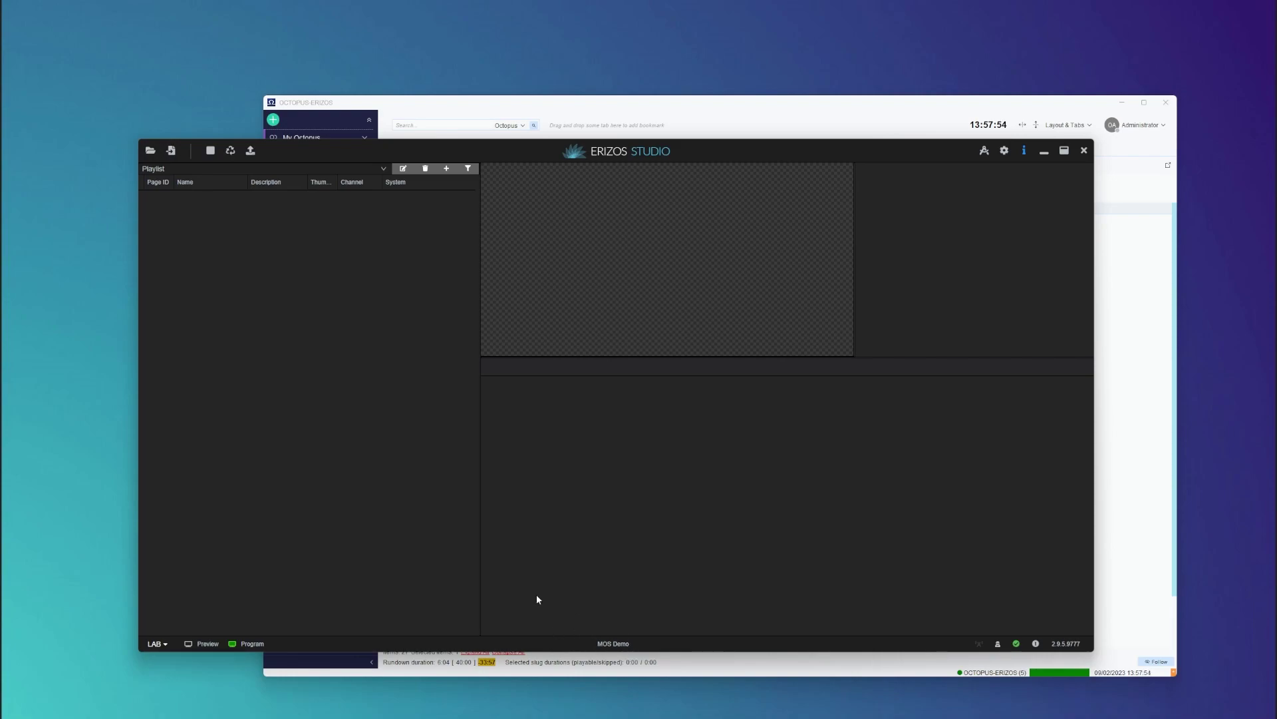
click(339, 170)
click(312, 222)
Step: Add the LEAGE TABLE template from the Set4 project to the playlist through Templates Manager
click(171, 150)
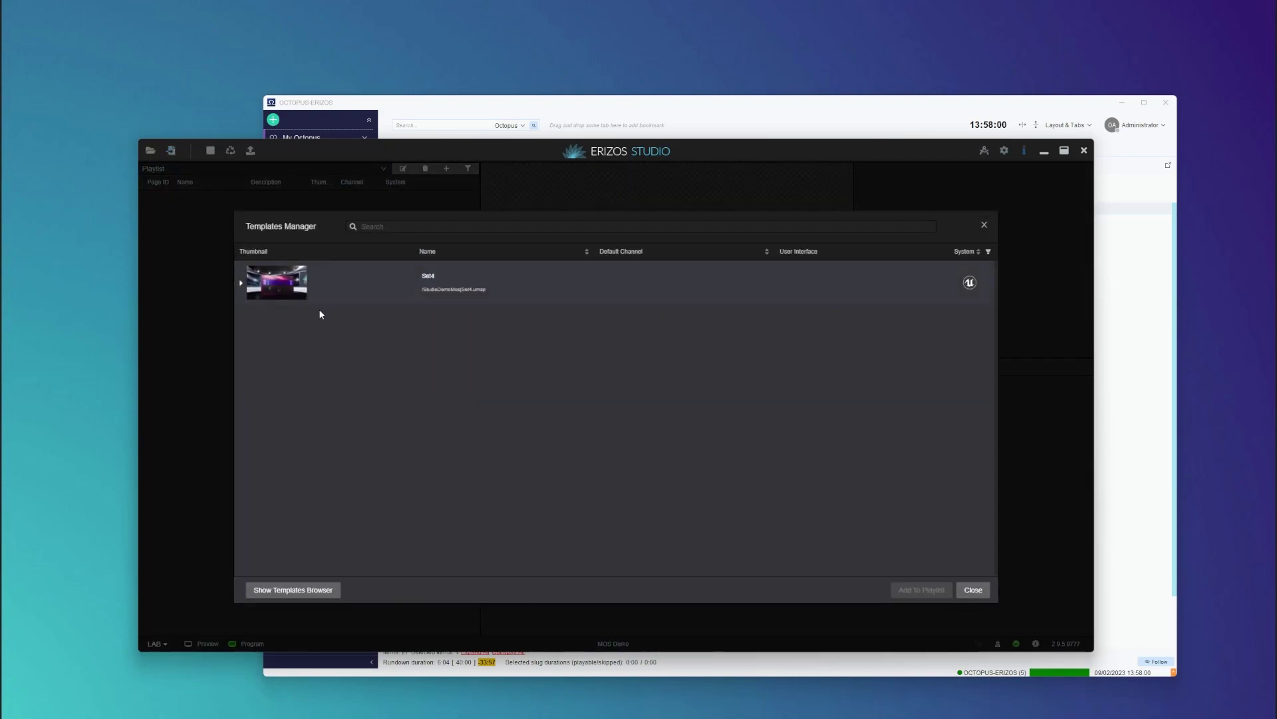
click(297, 288)
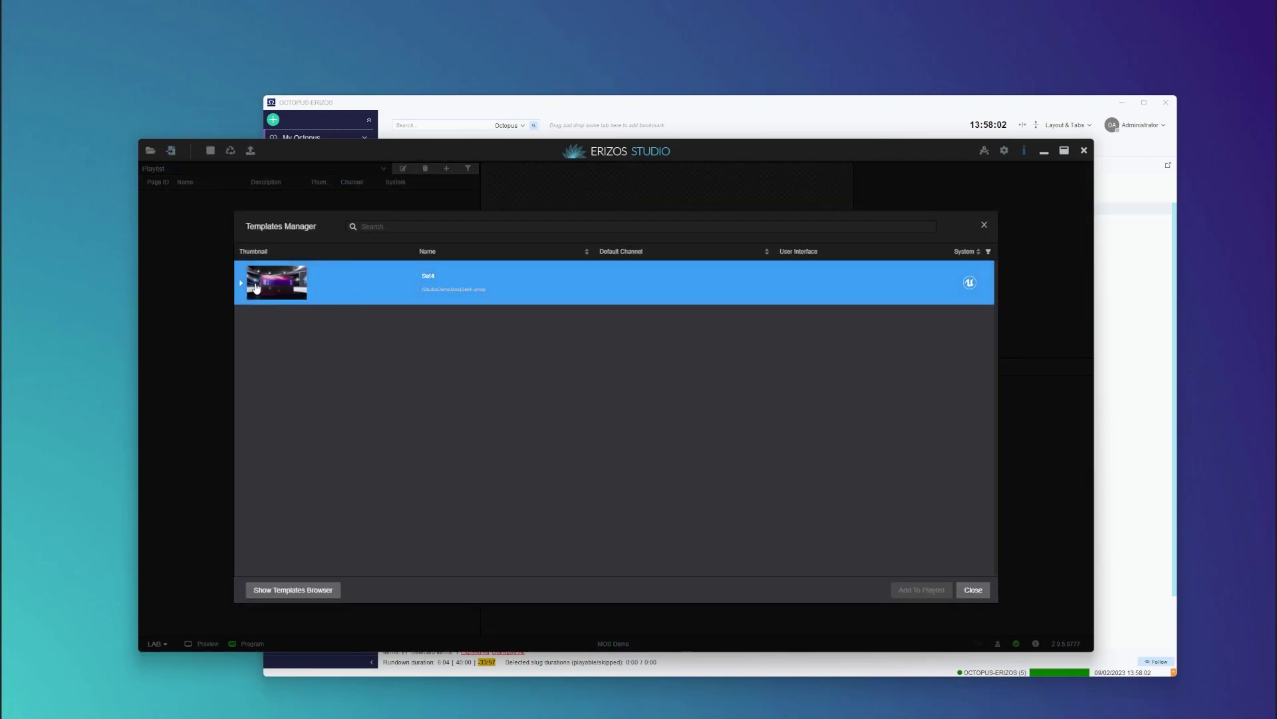
click(242, 287)
double_click(342, 372)
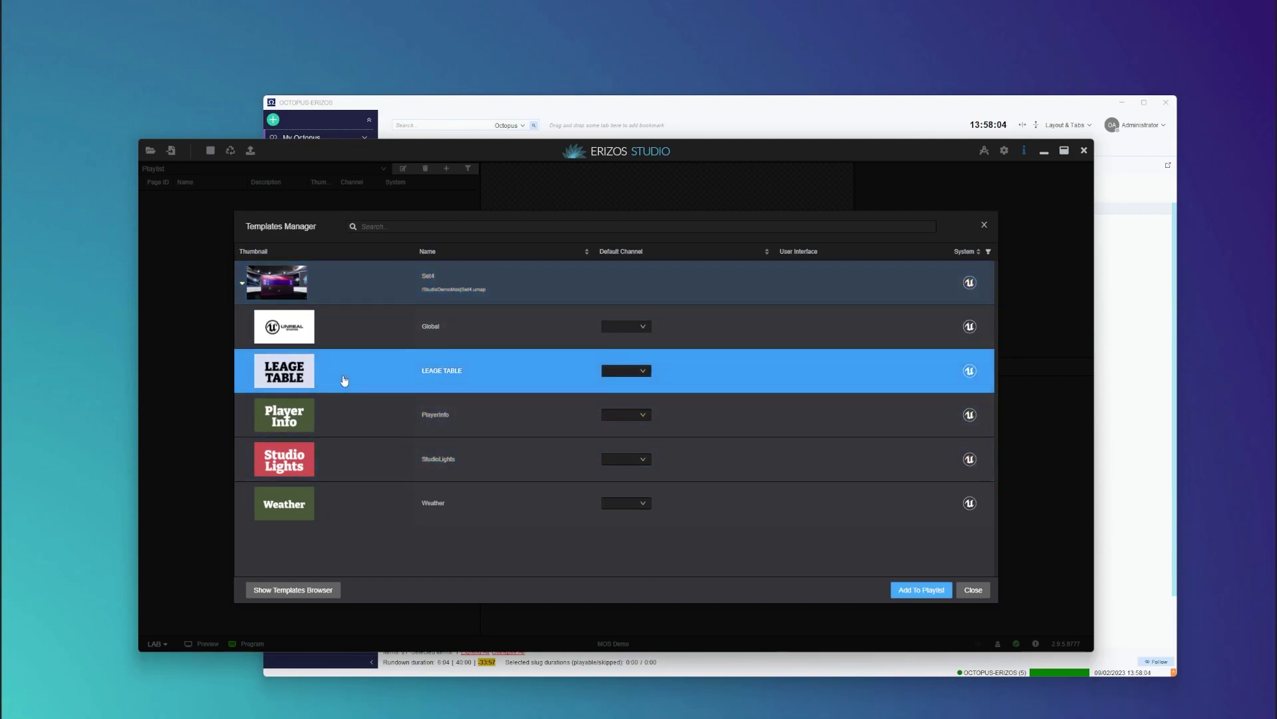
click(211, 310)
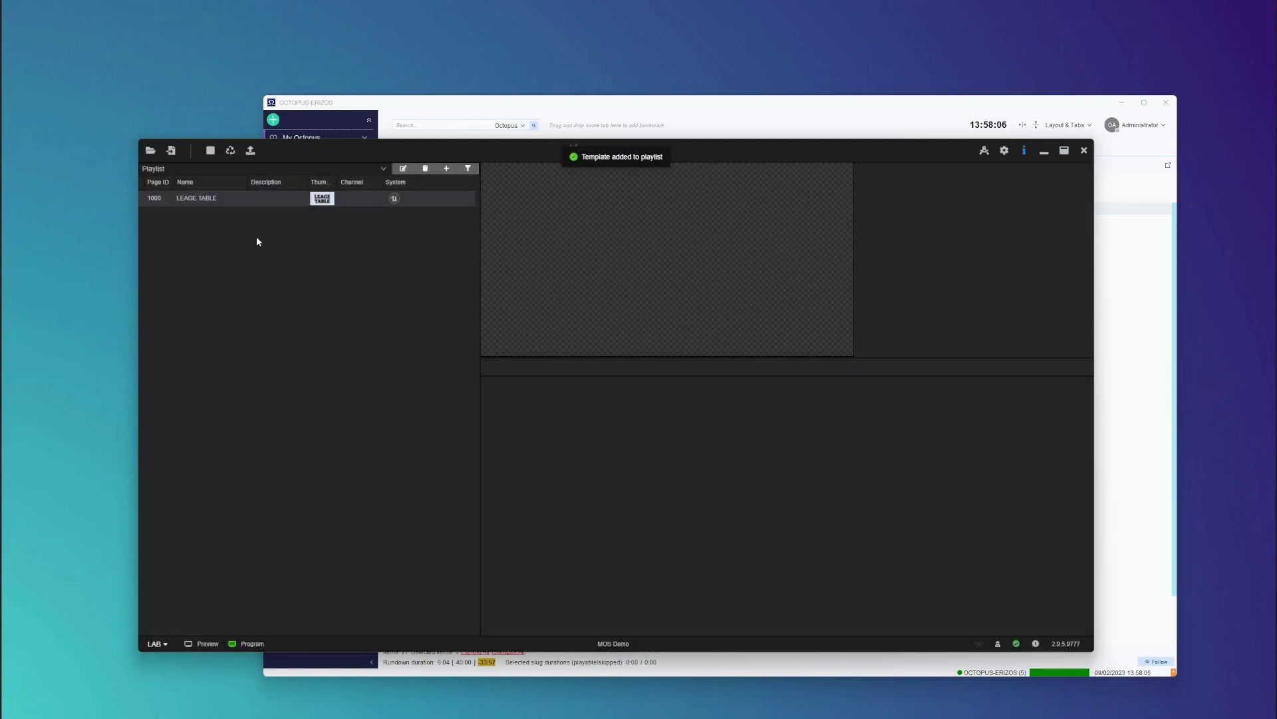
Step: Set row 1's team in the LEAGE TABLE page to 'Hello' and preview the scoreboard
click(247, 197)
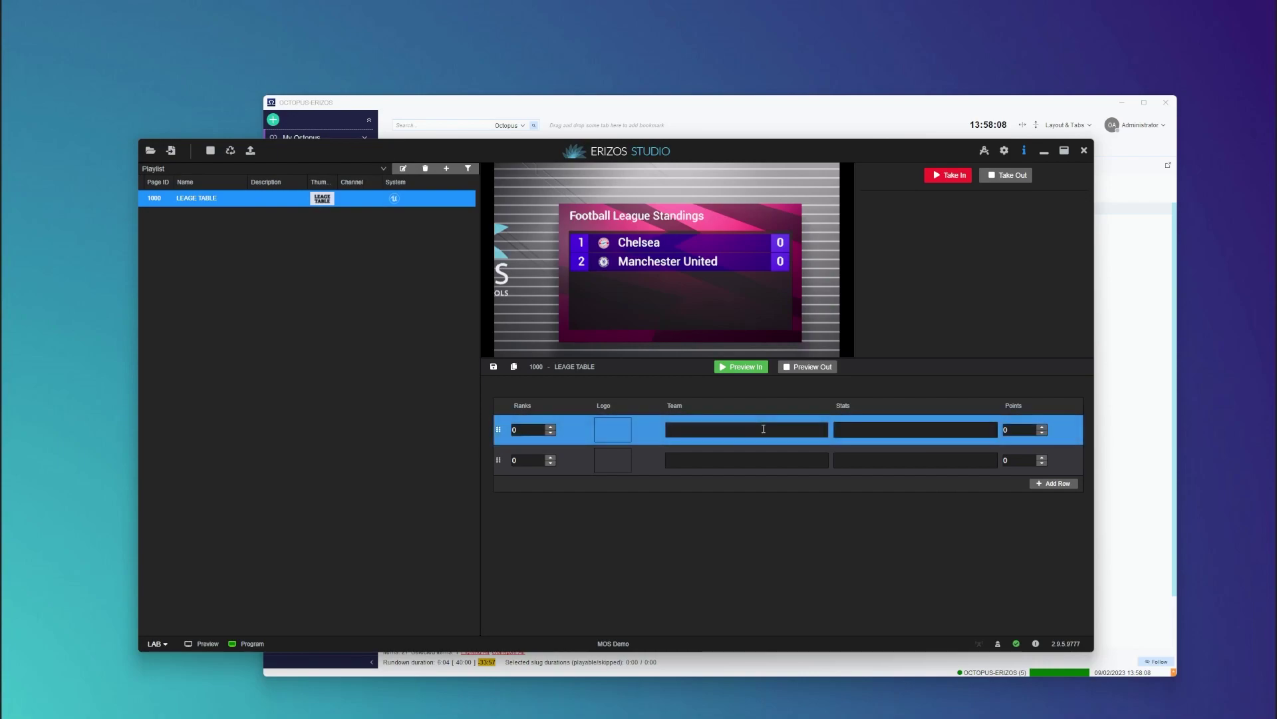
click(763, 428)
text(Hello)
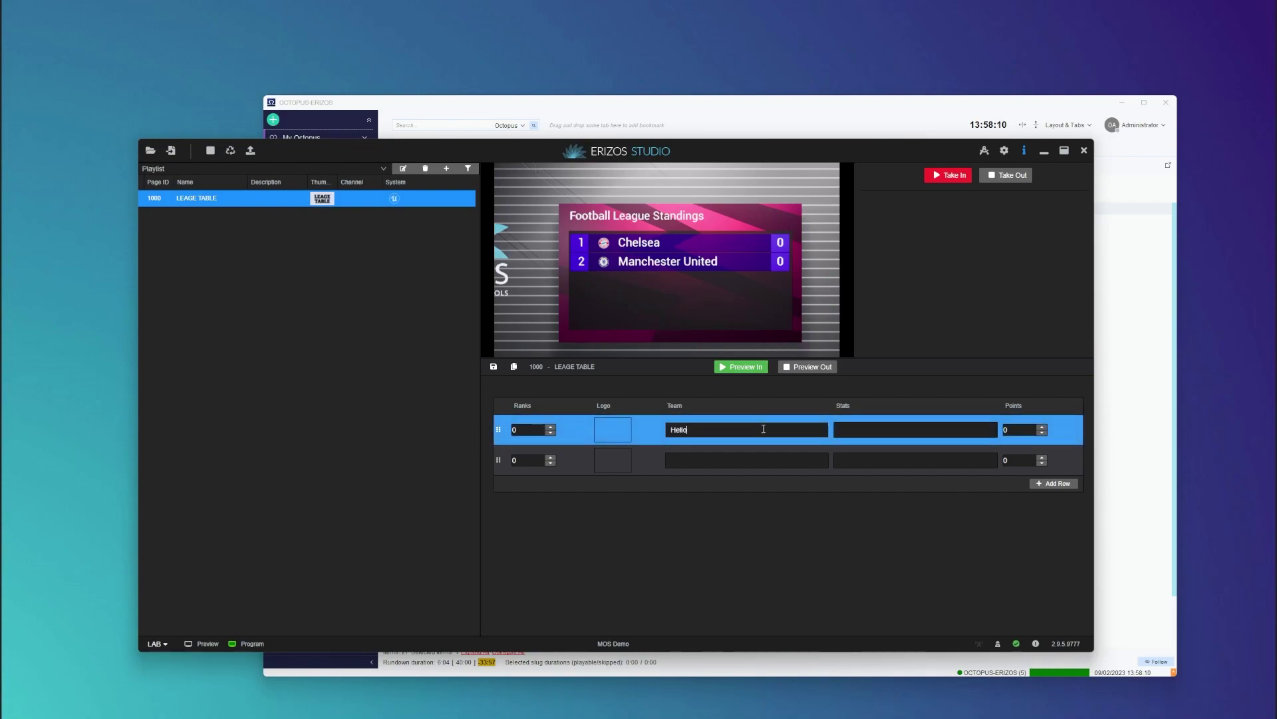
click(765, 367)
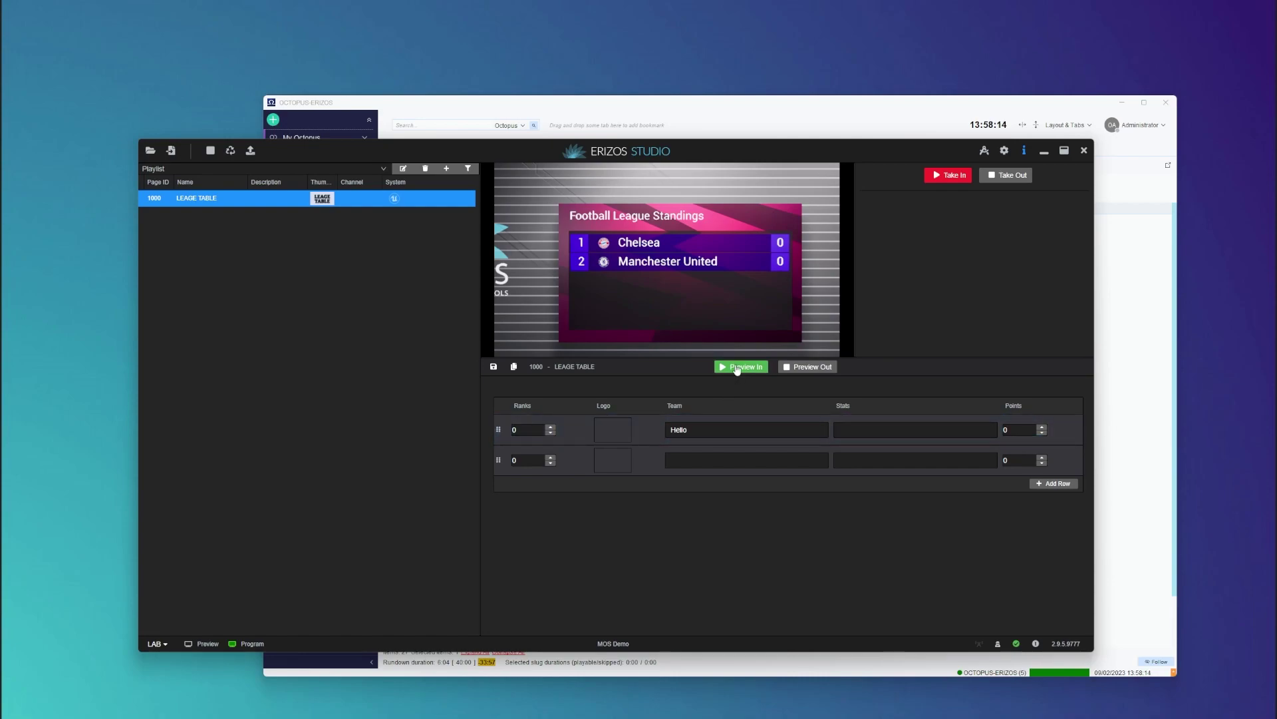
click(738, 368)
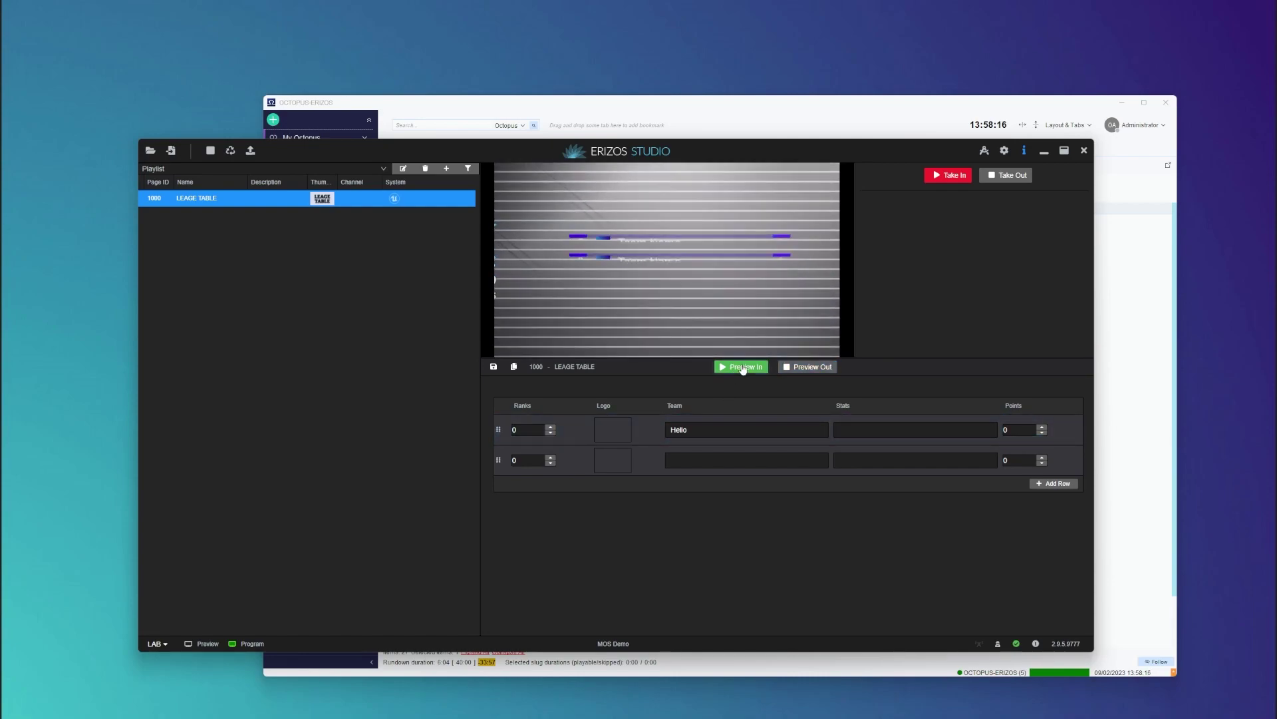
Step: Select the 'Hello' team name text and switch back to the Octopus rundown
click(679, 429)
double_click(691, 427)
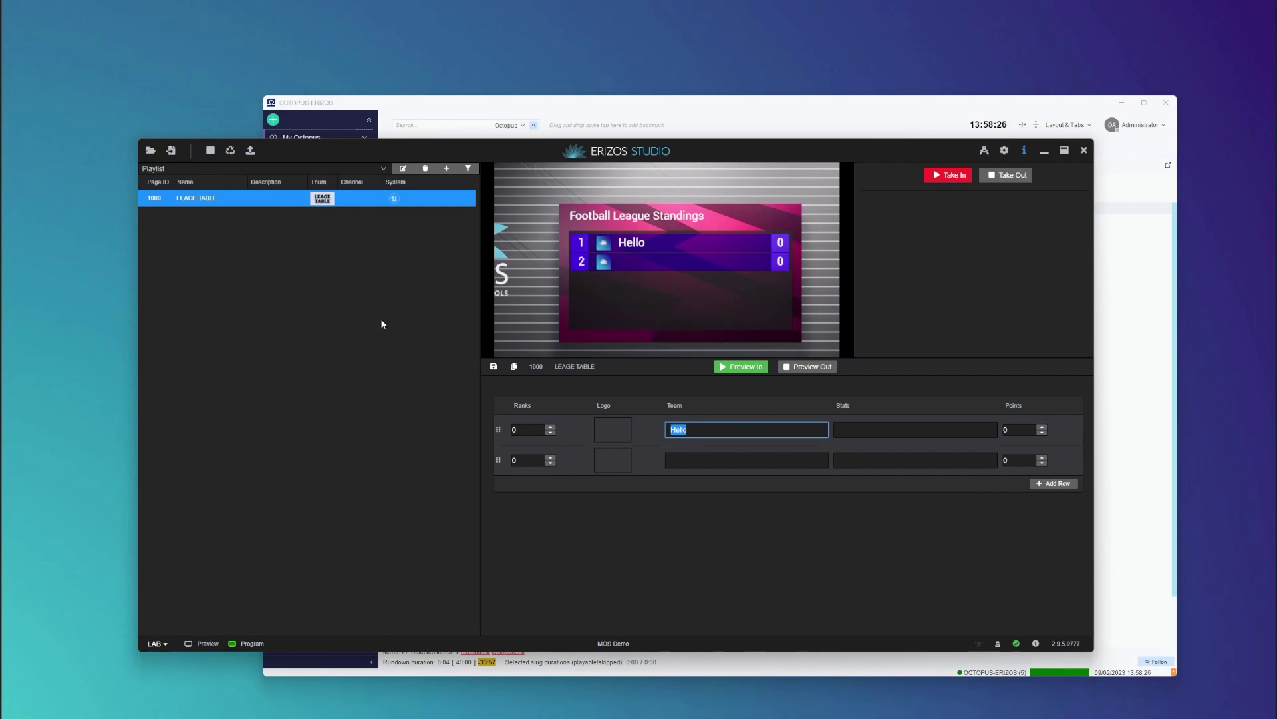
key(alt+Tab)
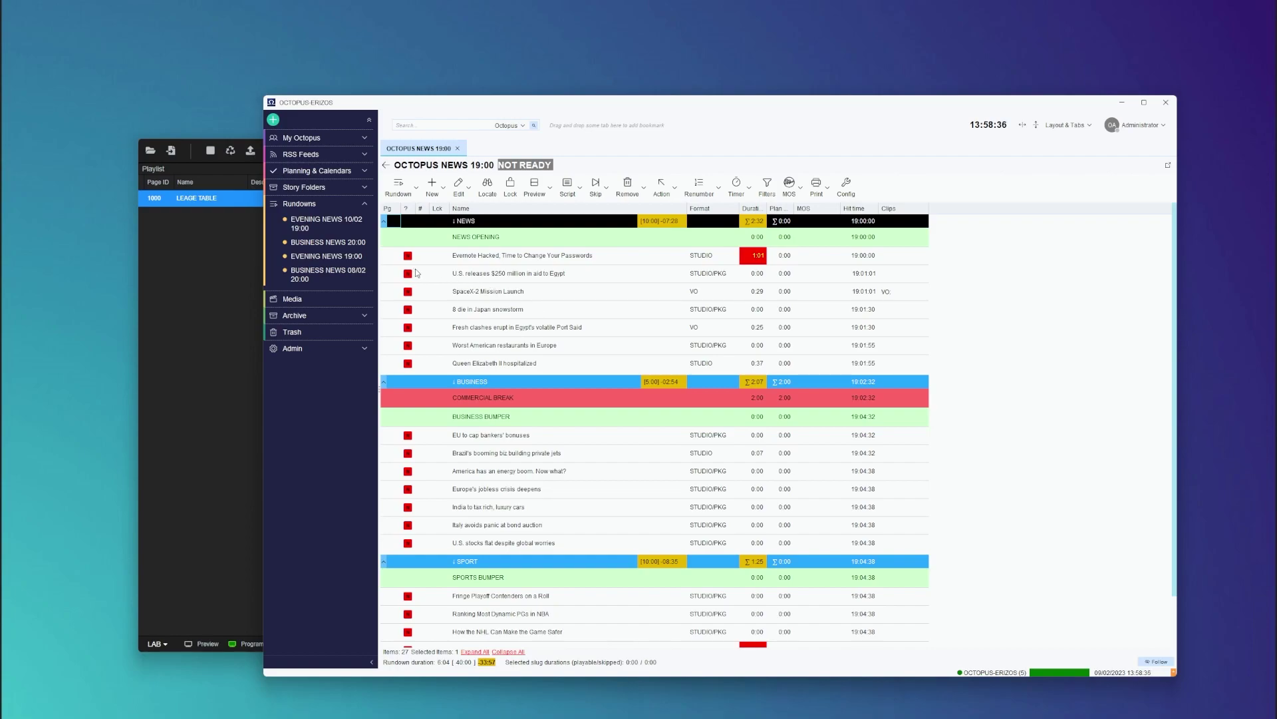
Step: Open the '8 die in Japan snowstorm' story in edit mode and insert an Erizos MOS object (Ctrl+M)
double_click(512, 312)
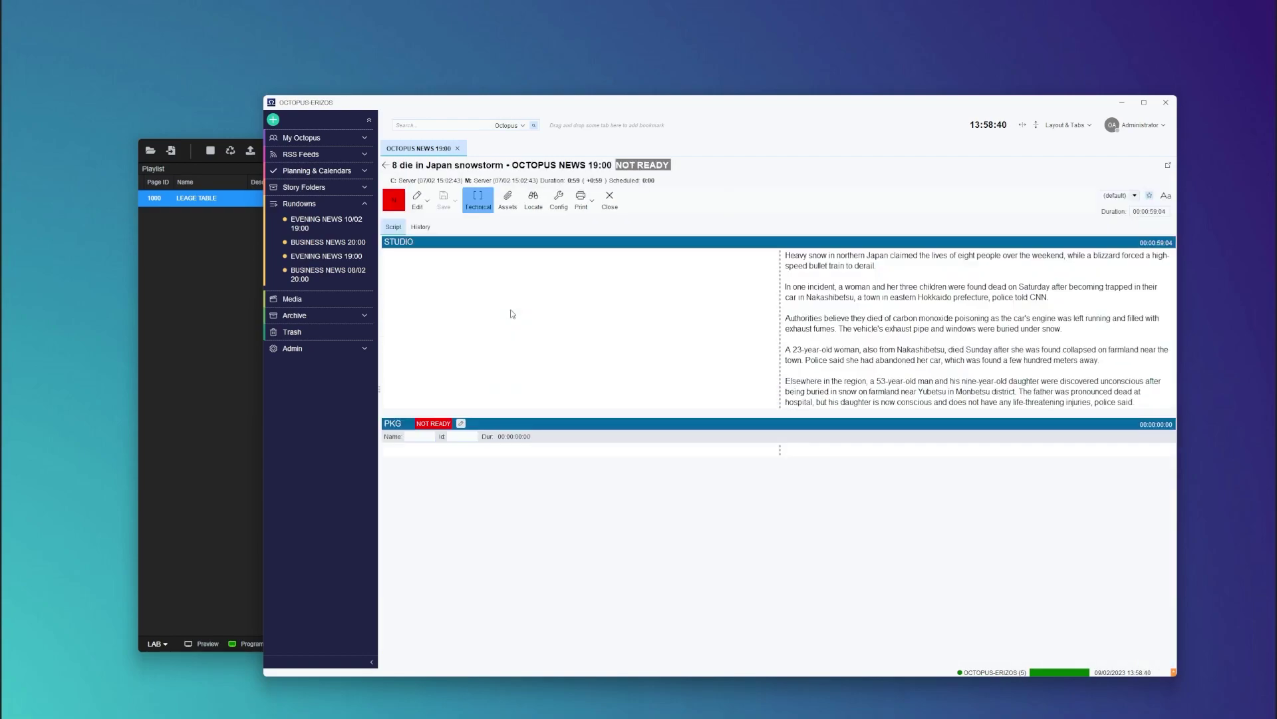
click(864, 276)
key(ctrl+m)
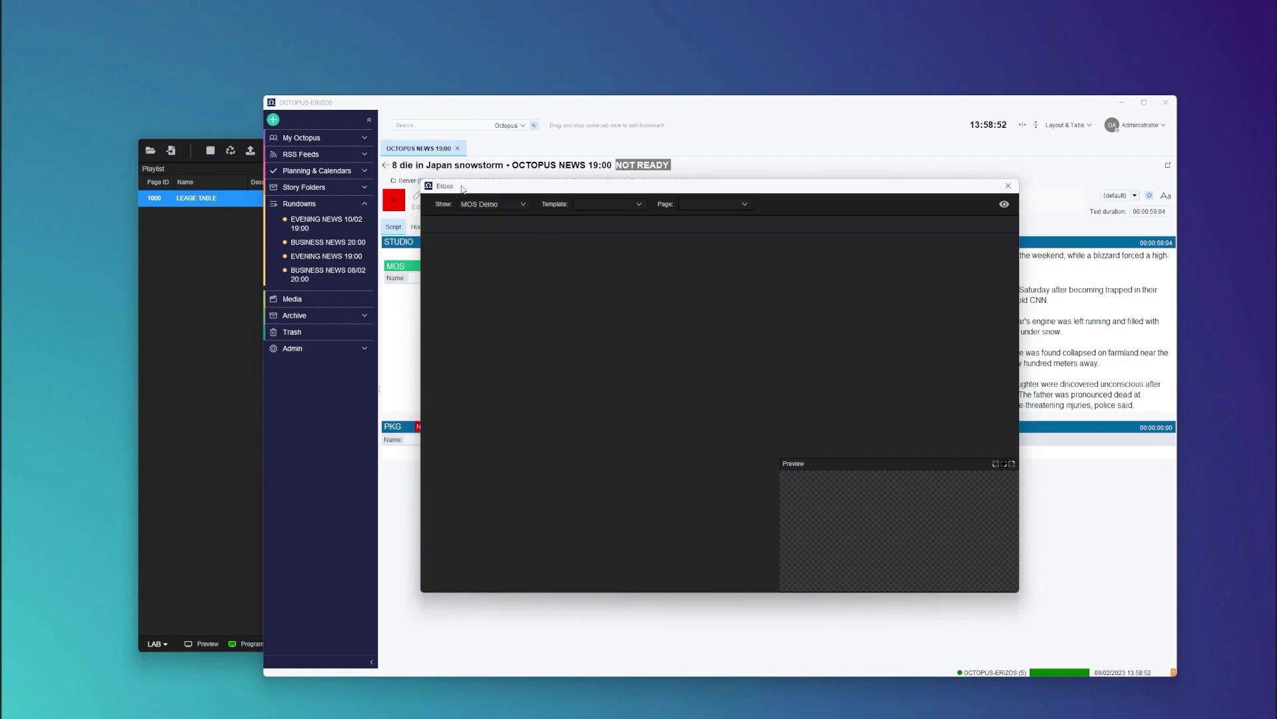
Step: Keep MOS Demo as the show and load its LEAGE TABLE template in the Erizos plugin
drag(463, 189, 480, 209)
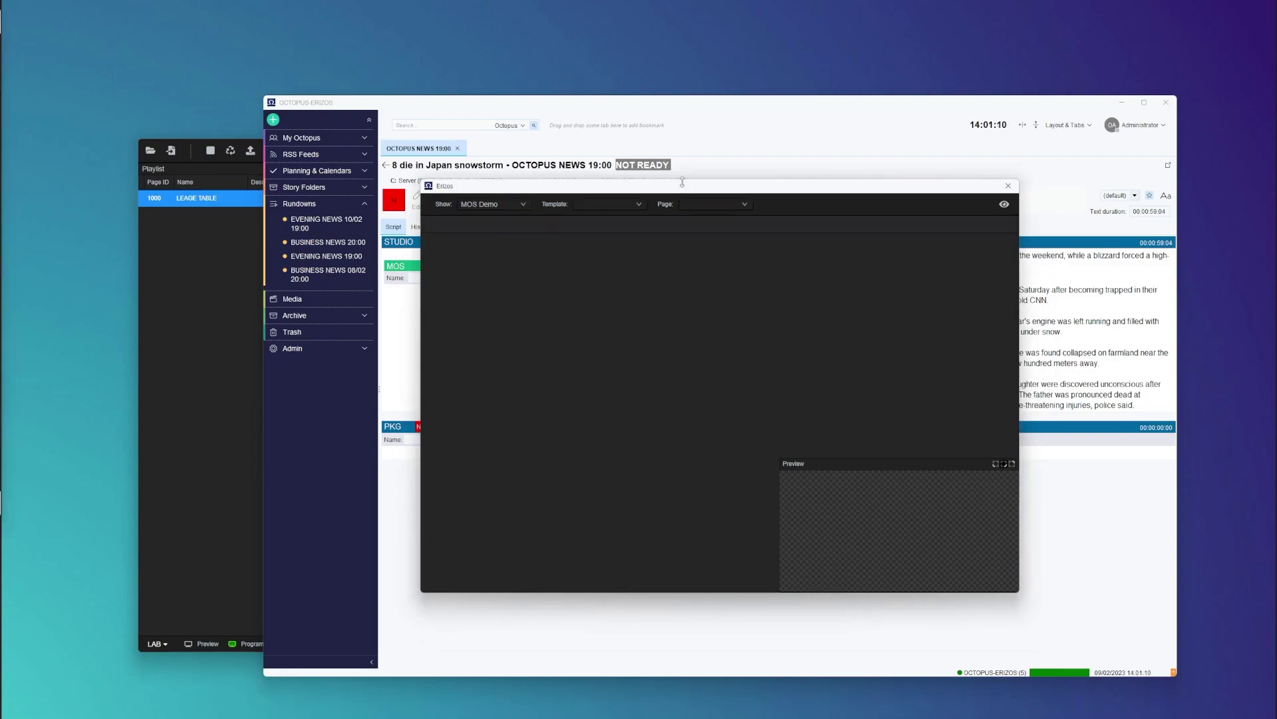
click(494, 205)
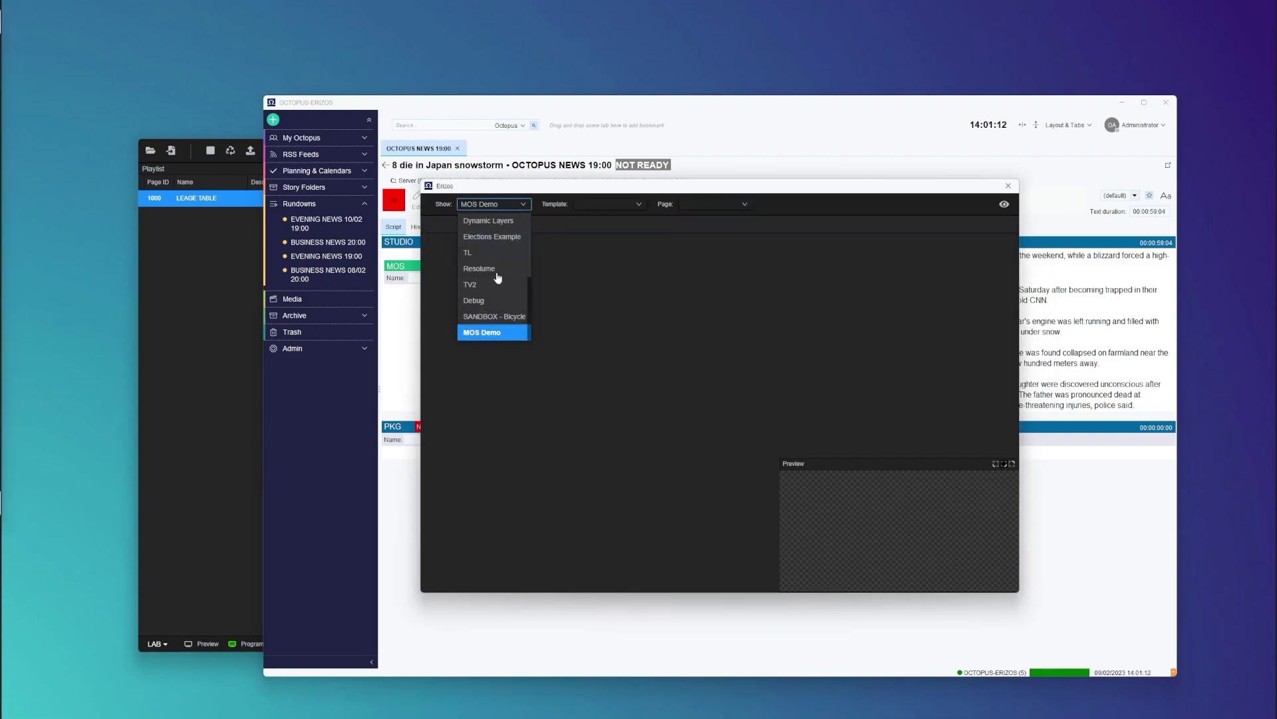
click(500, 338)
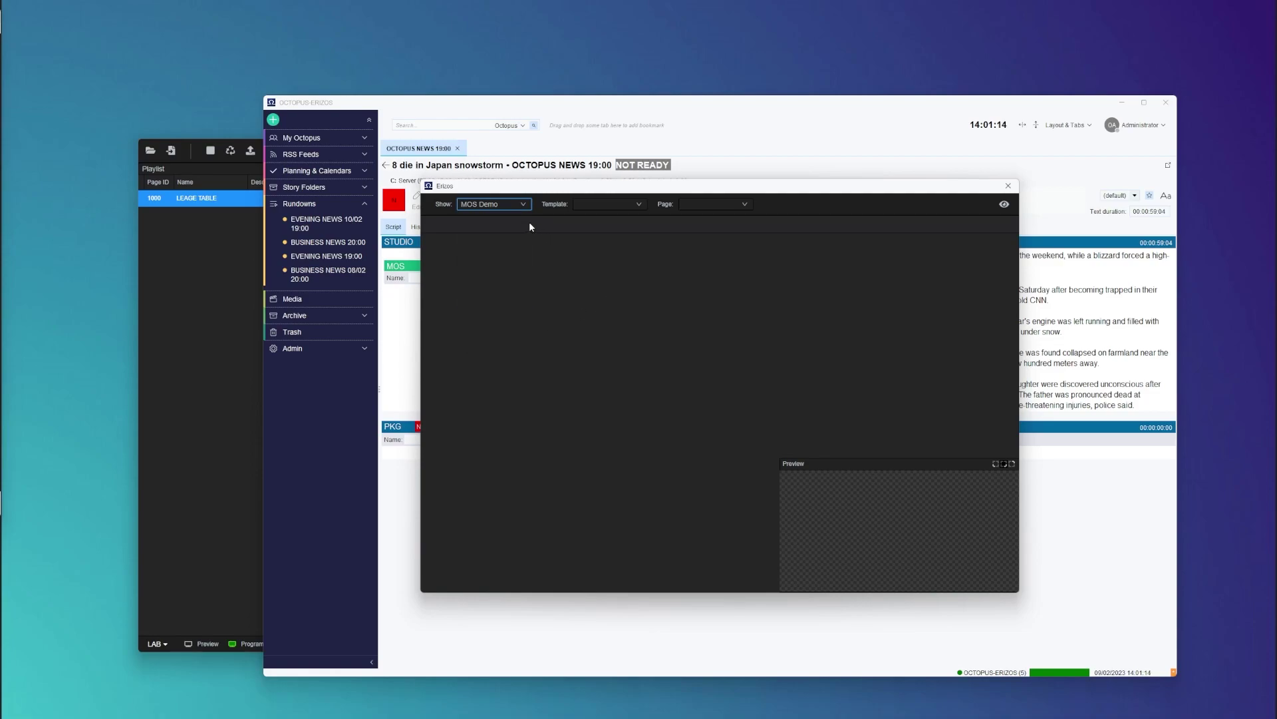
click(598, 206)
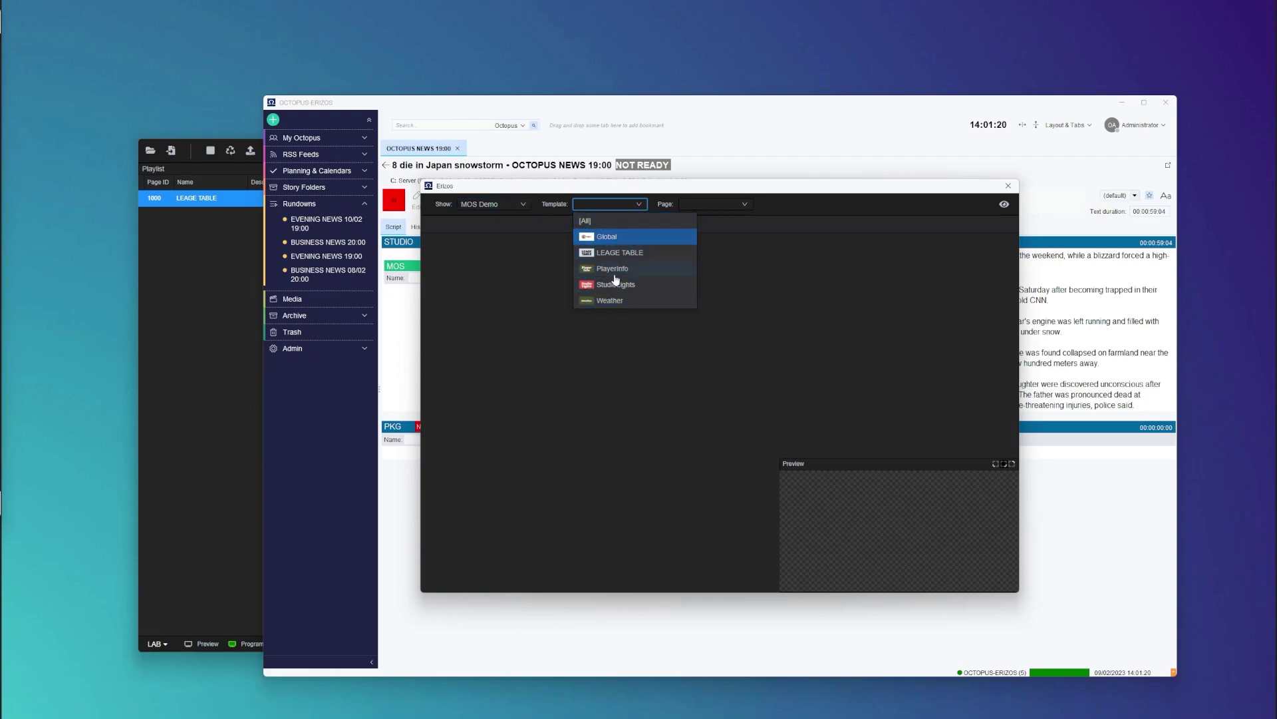
click(610, 253)
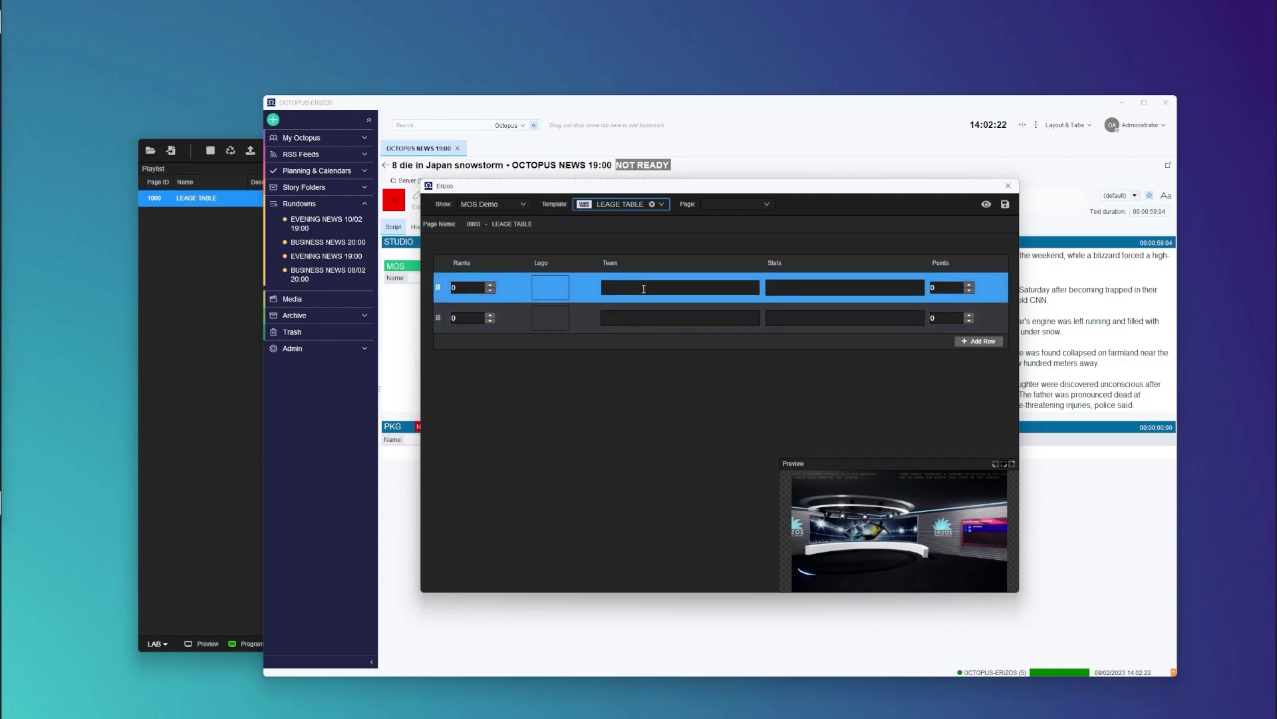
Step: Enter Chelsea as row 1's team and Machester United as row 2's team
click(643, 289)
text(Chelsea)
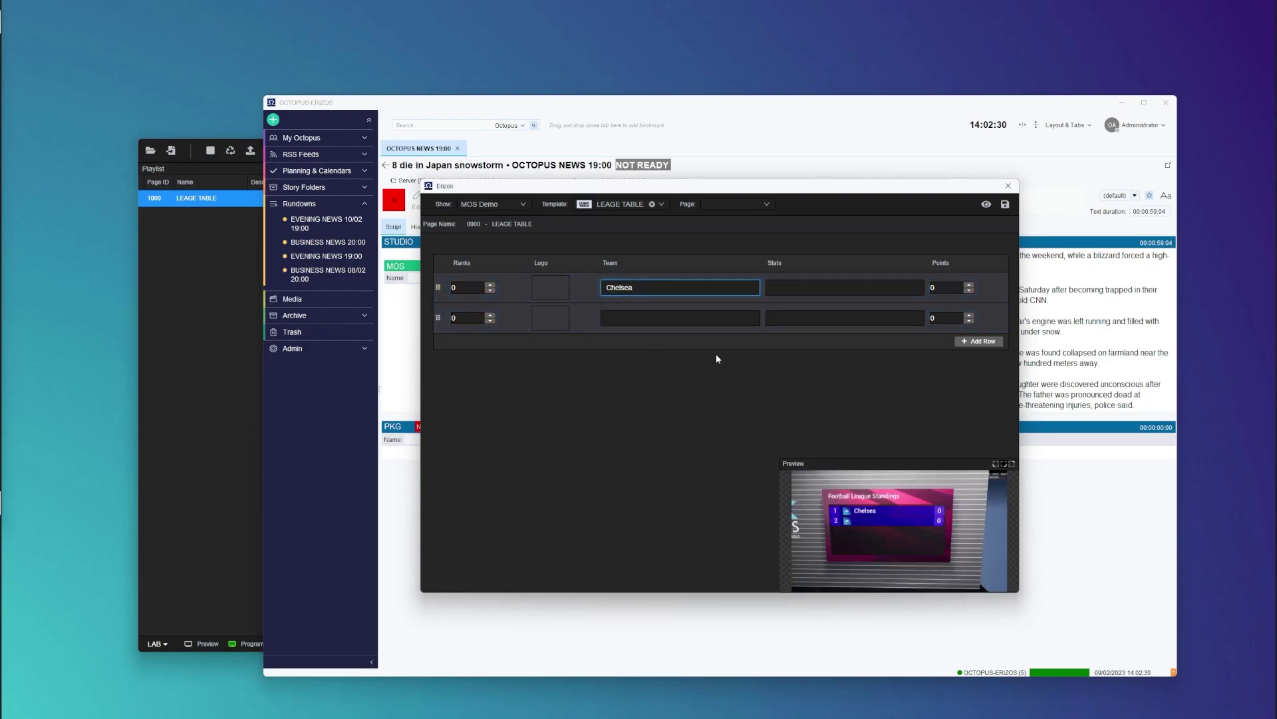
click(664, 318)
text(Mach)
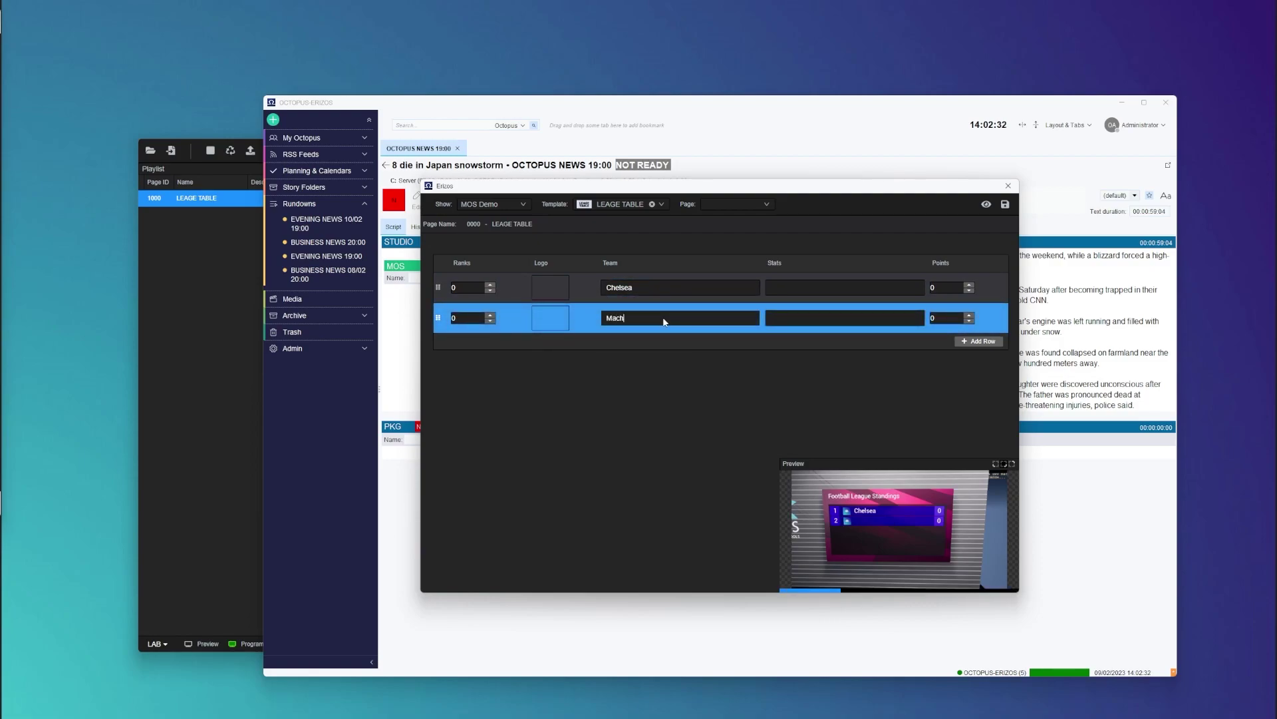
text(ester United)
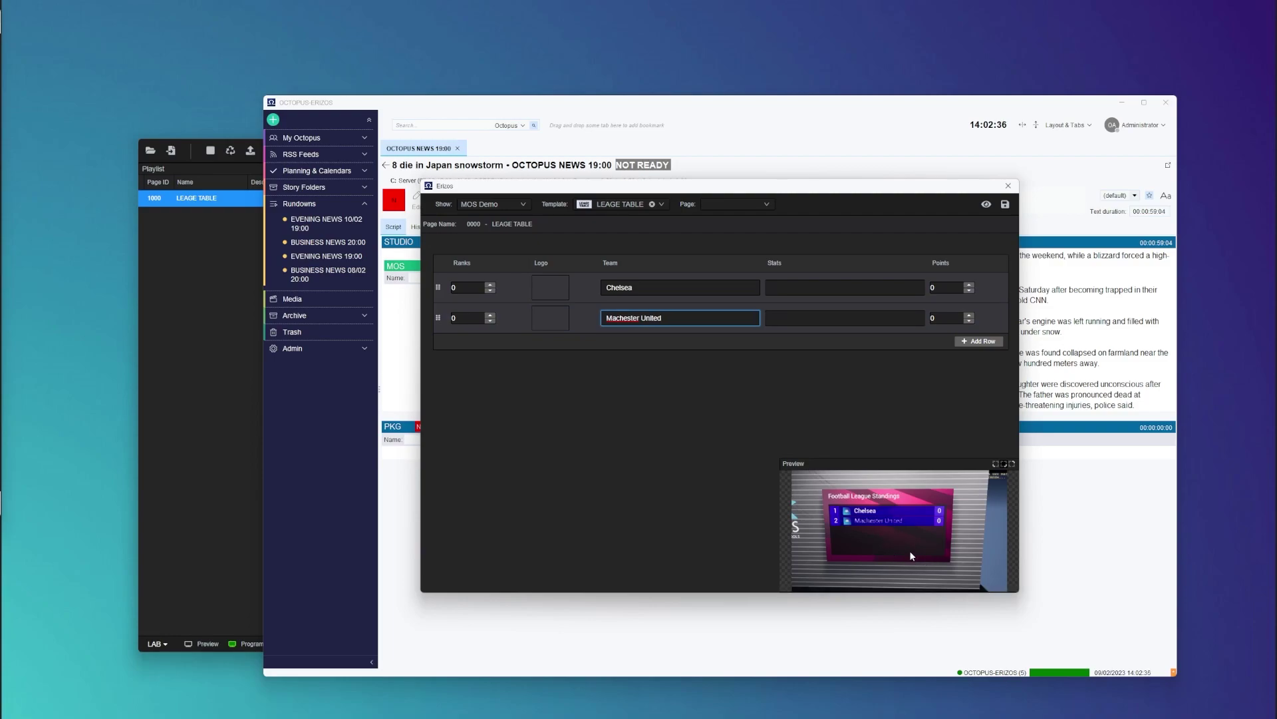
click(550, 287)
Step: Set row 1's logo to Logo_Bayern.png from MediaHub's ErizosStudioDemo > Team_Logos folder
click(550, 286)
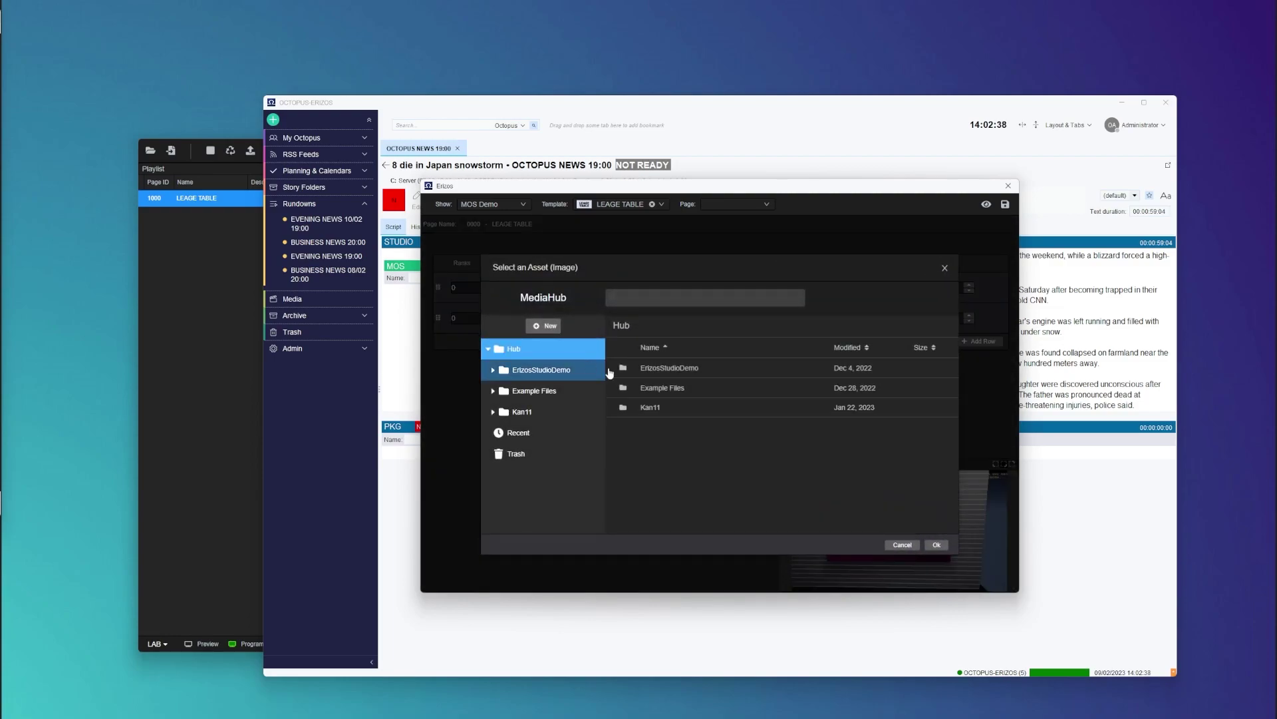
click(682, 369)
double_click(682, 369)
click(672, 389)
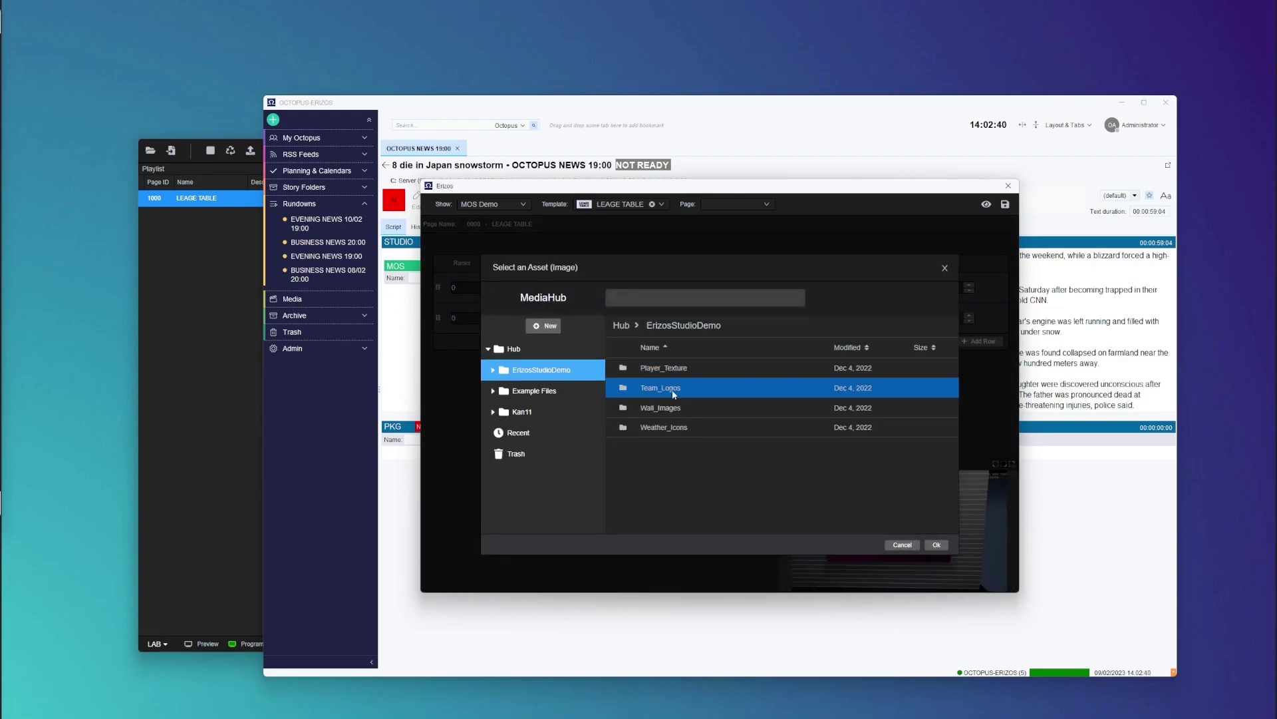
double_click(672, 389)
click(647, 367)
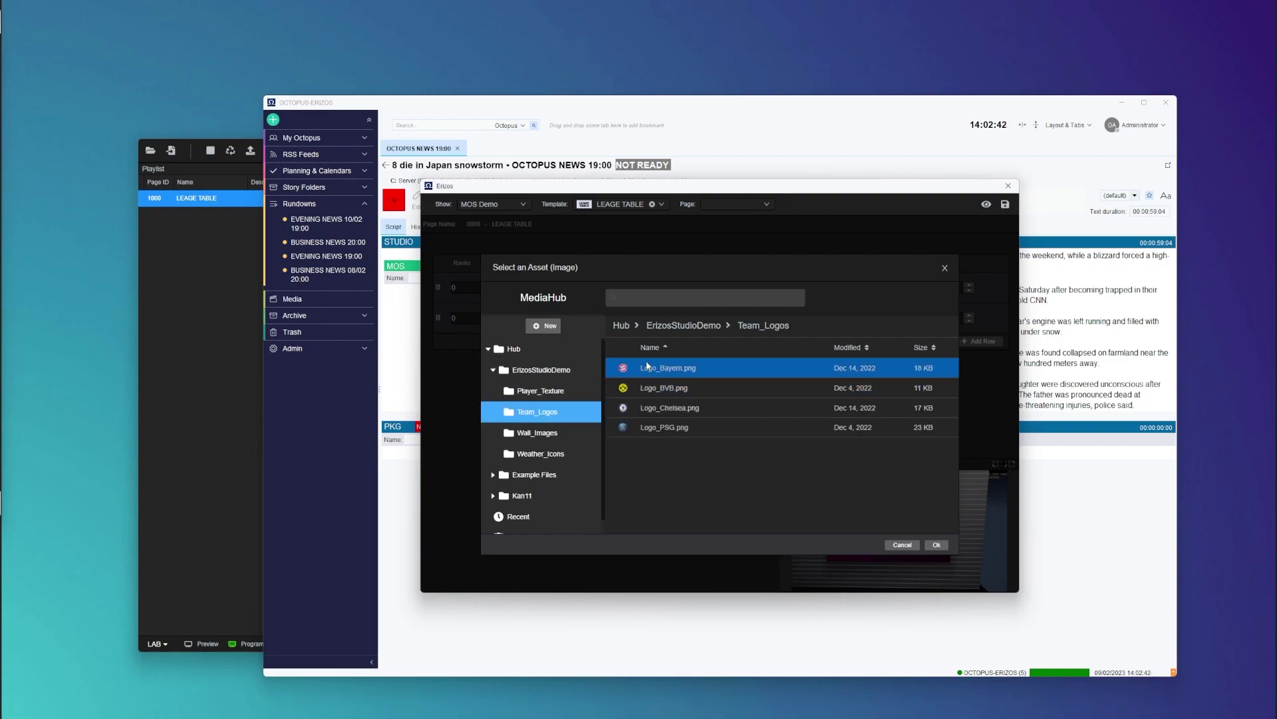
double_click(649, 372)
Step: Set row 2's logo to the BVB image from the Team_Logos folder
click(550, 317)
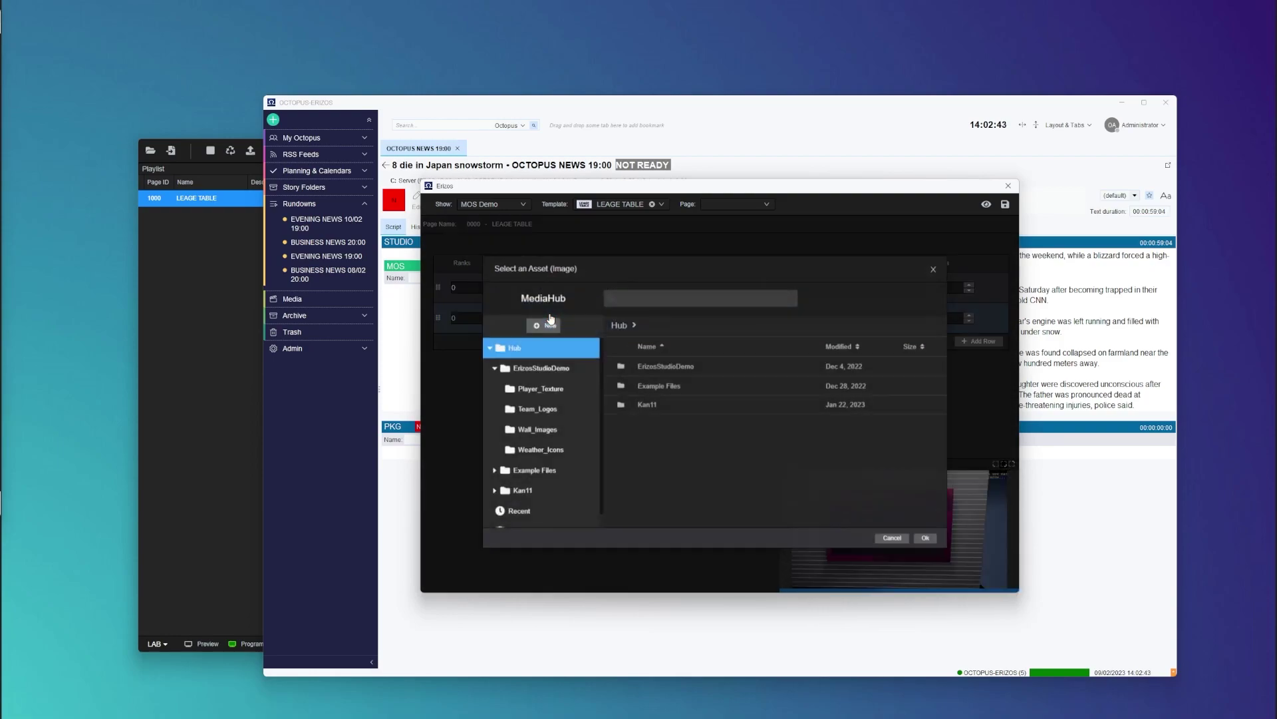
click(686, 370)
double_click(685, 370)
click(672, 388)
click(675, 407)
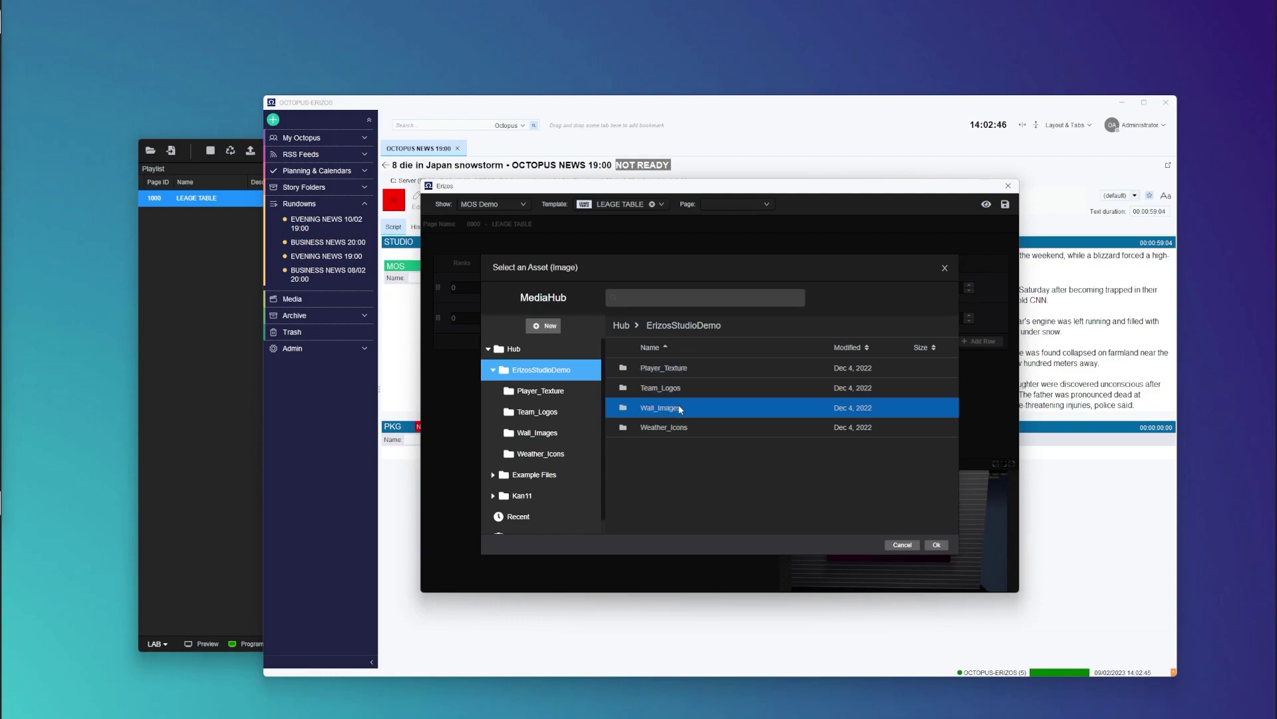
click(671, 393)
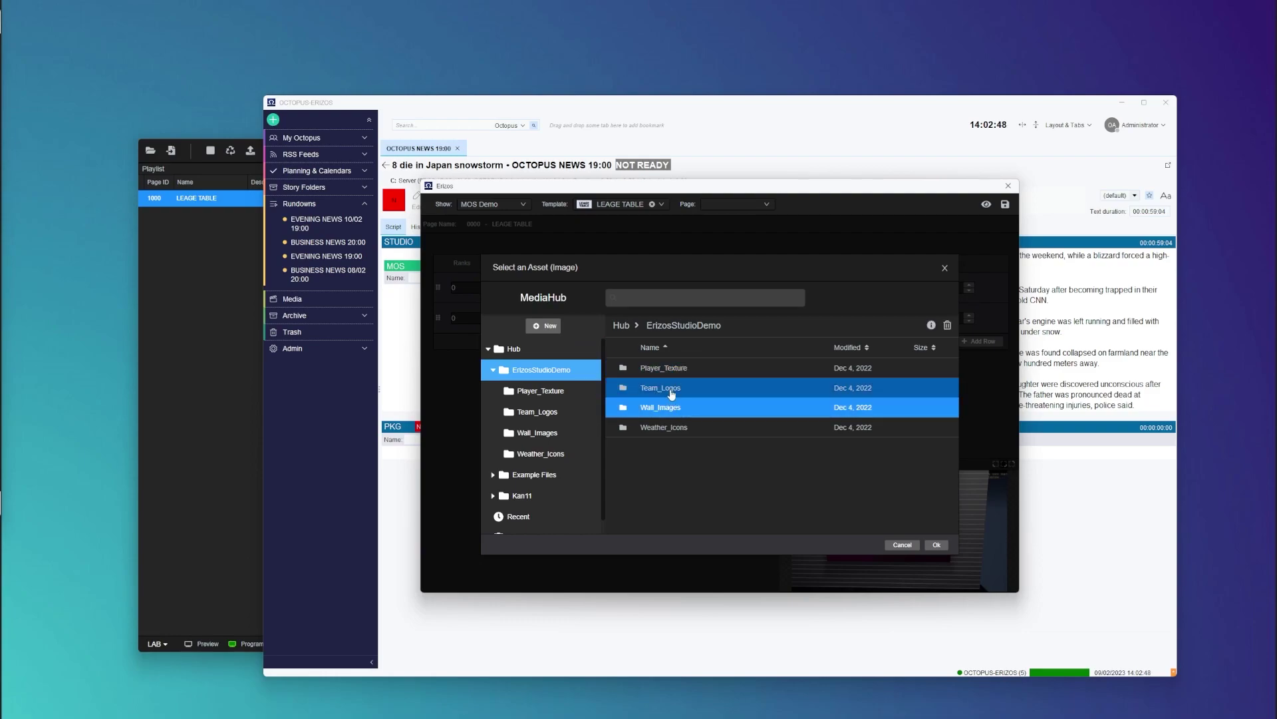
double_click(671, 392)
double_click(657, 391)
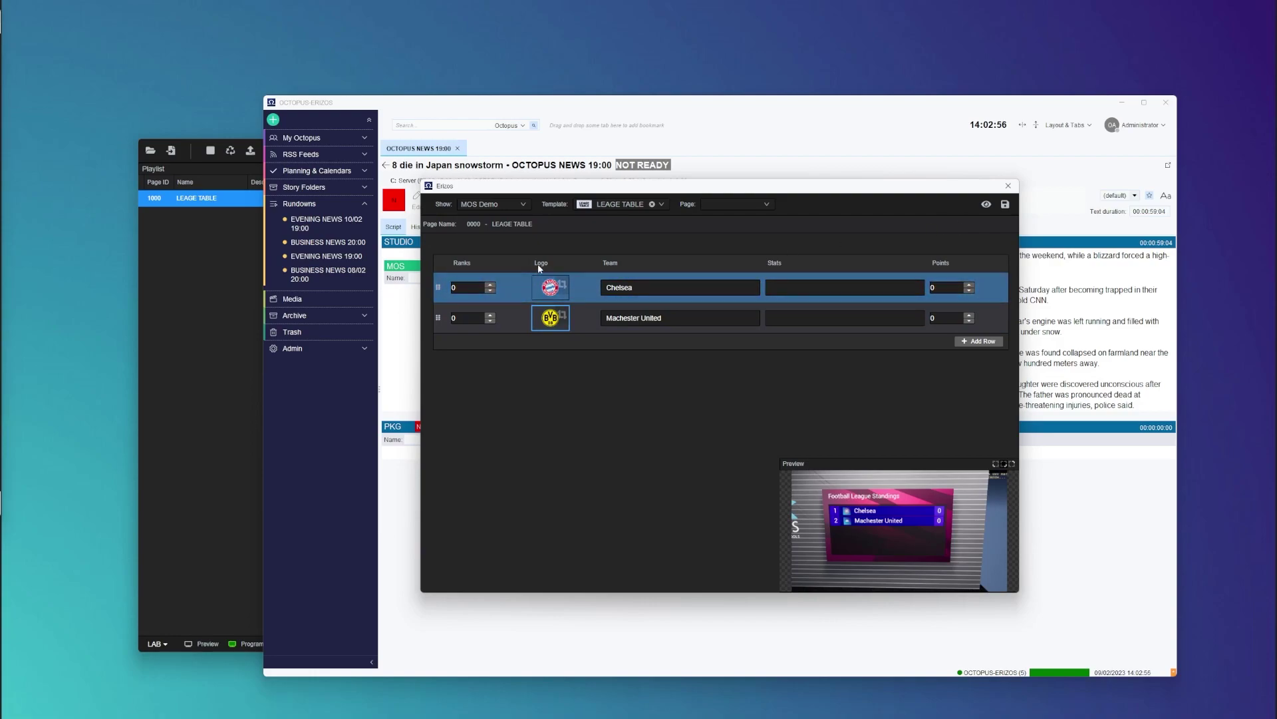
Step: Save the league-table graphic into the story, then save and close the story
click(1005, 205)
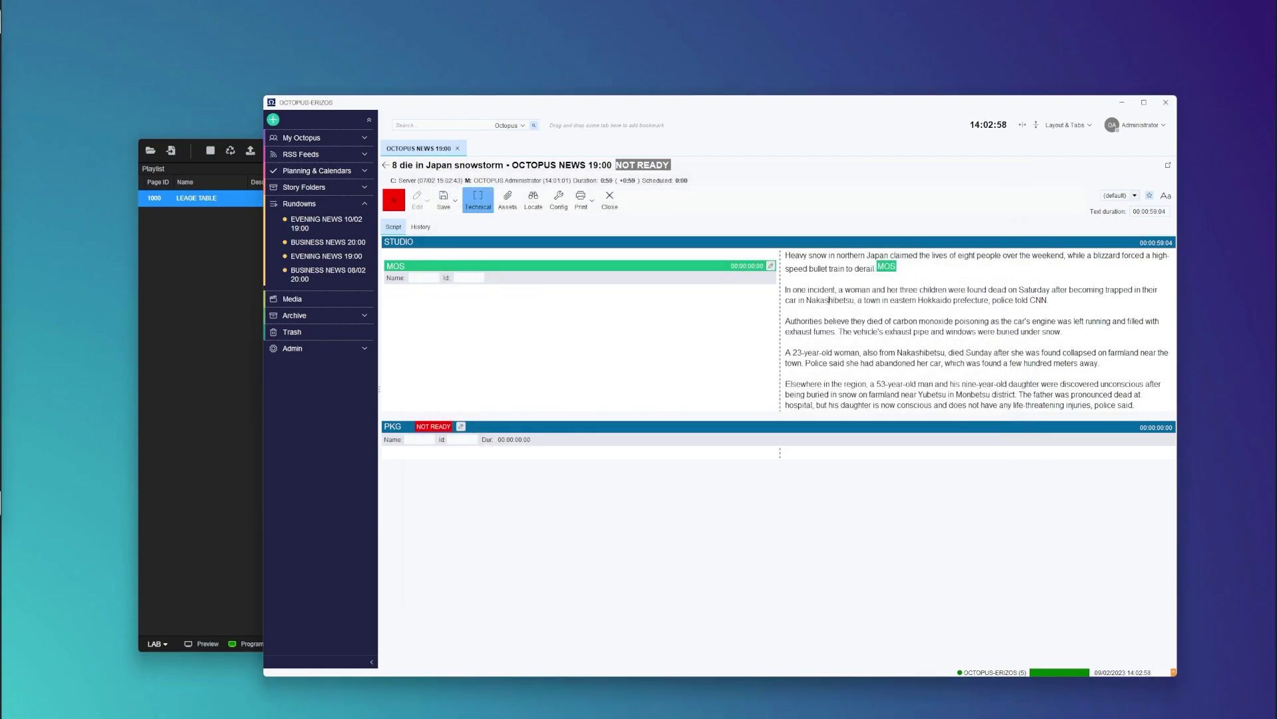
click(443, 200)
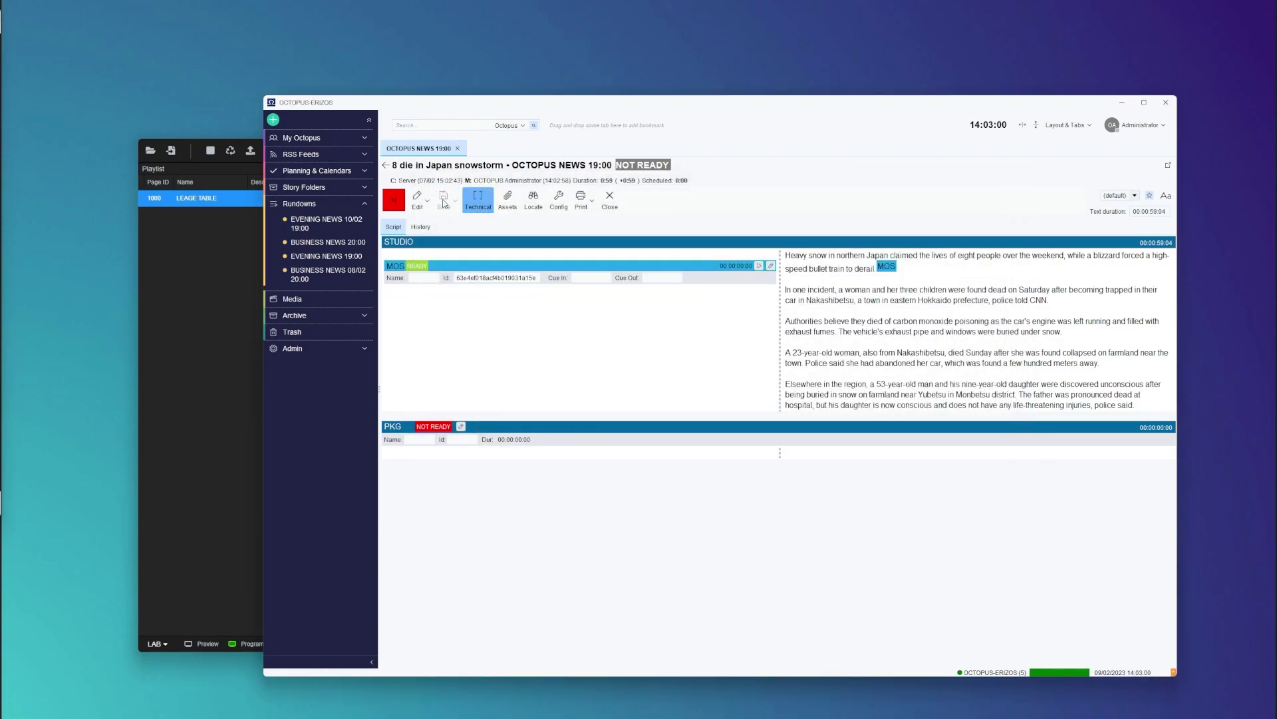
click(610, 200)
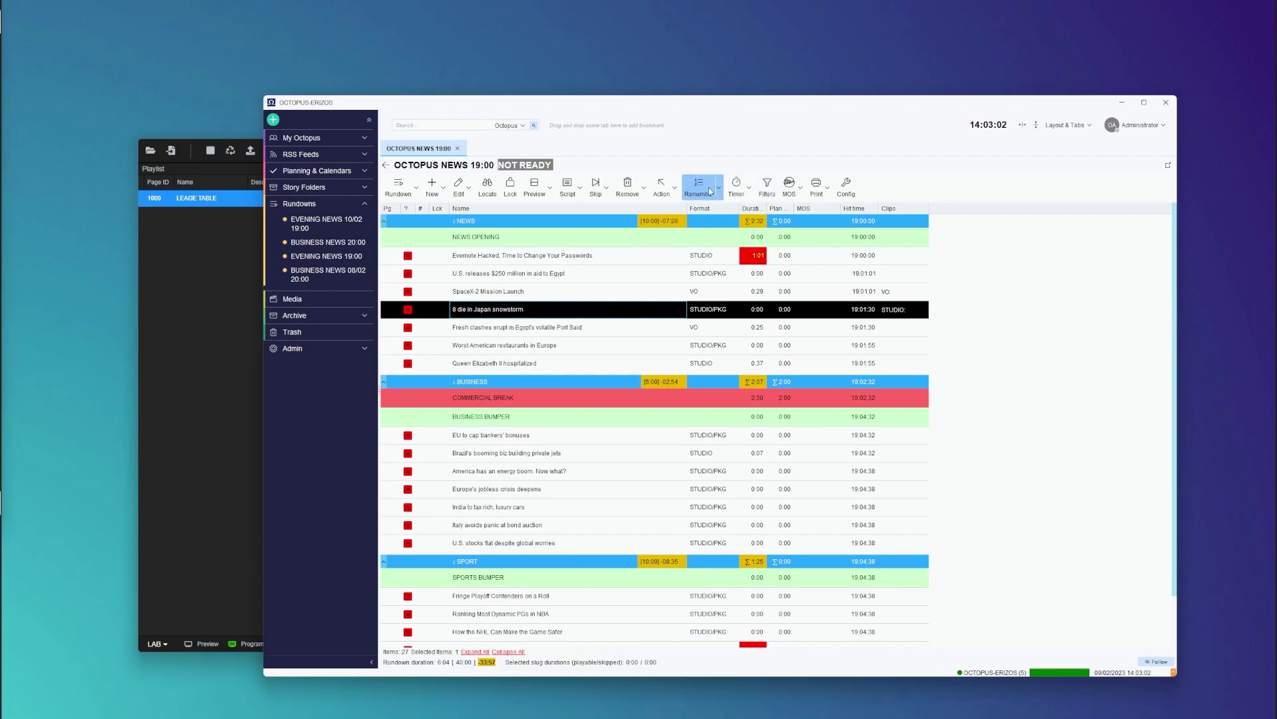
Step: Activate the OCTOPUS NEWS 19:00 rundown for the ERIZOS MOS device
click(789, 190)
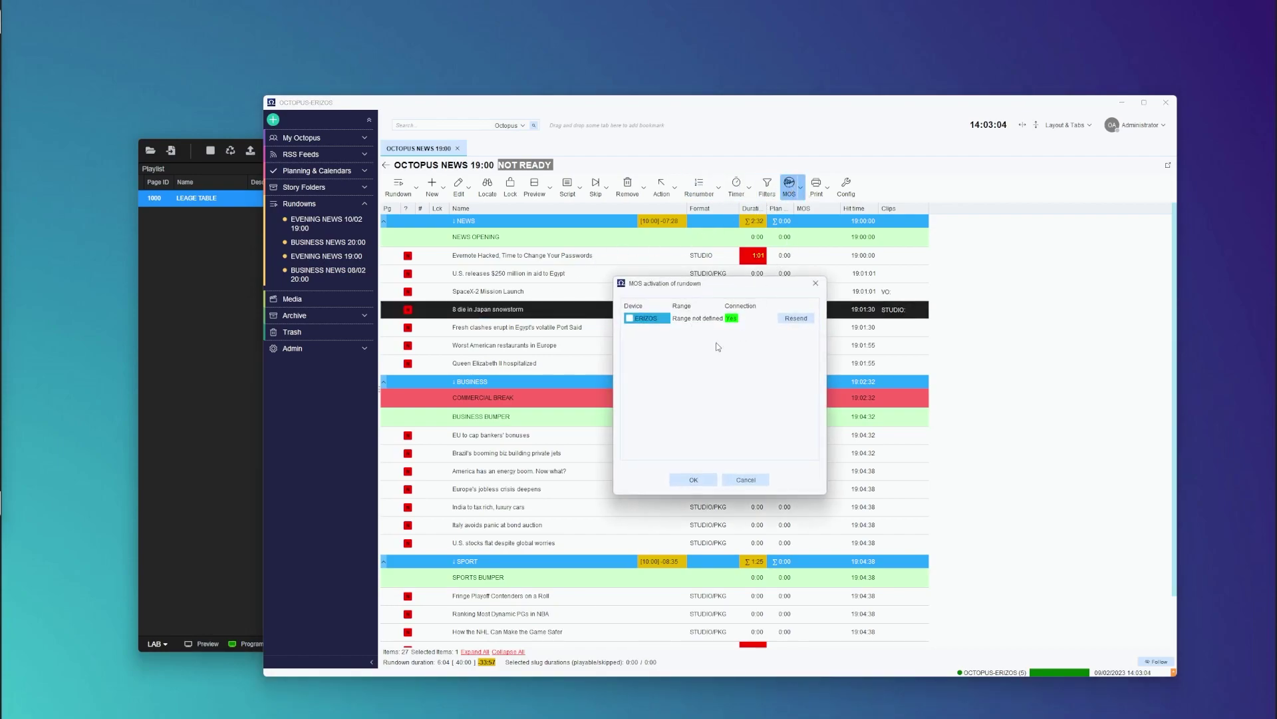
click(632, 319)
click(691, 483)
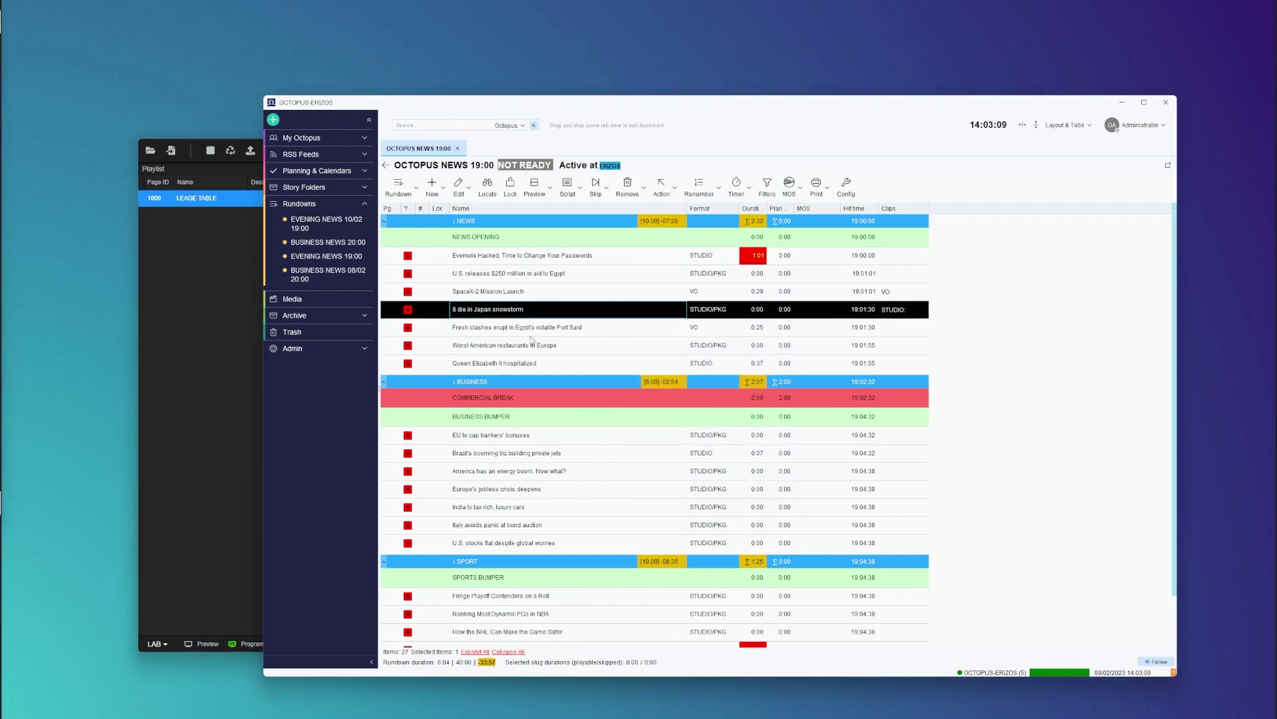
Step: Load the EVENING NEWS 2/9/2023 19:00 rundown as the Erizos Studio playlist
click(226, 435)
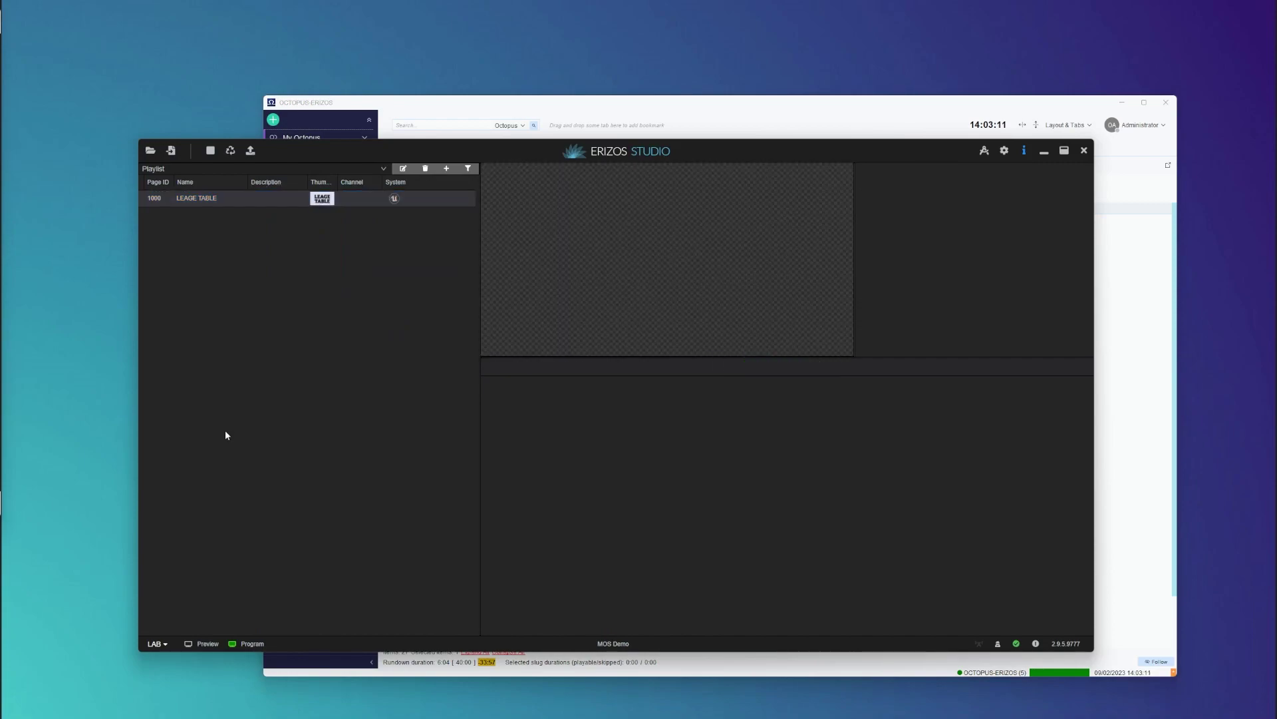
click(354, 170)
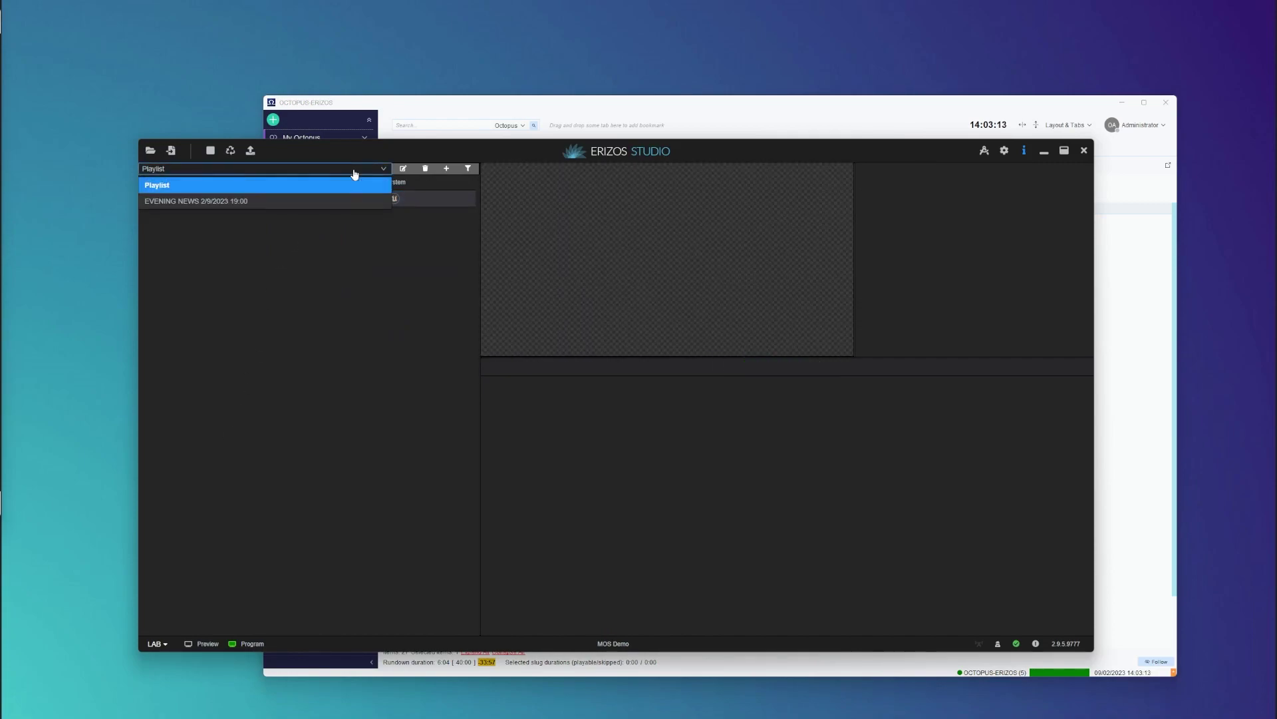
click(244, 202)
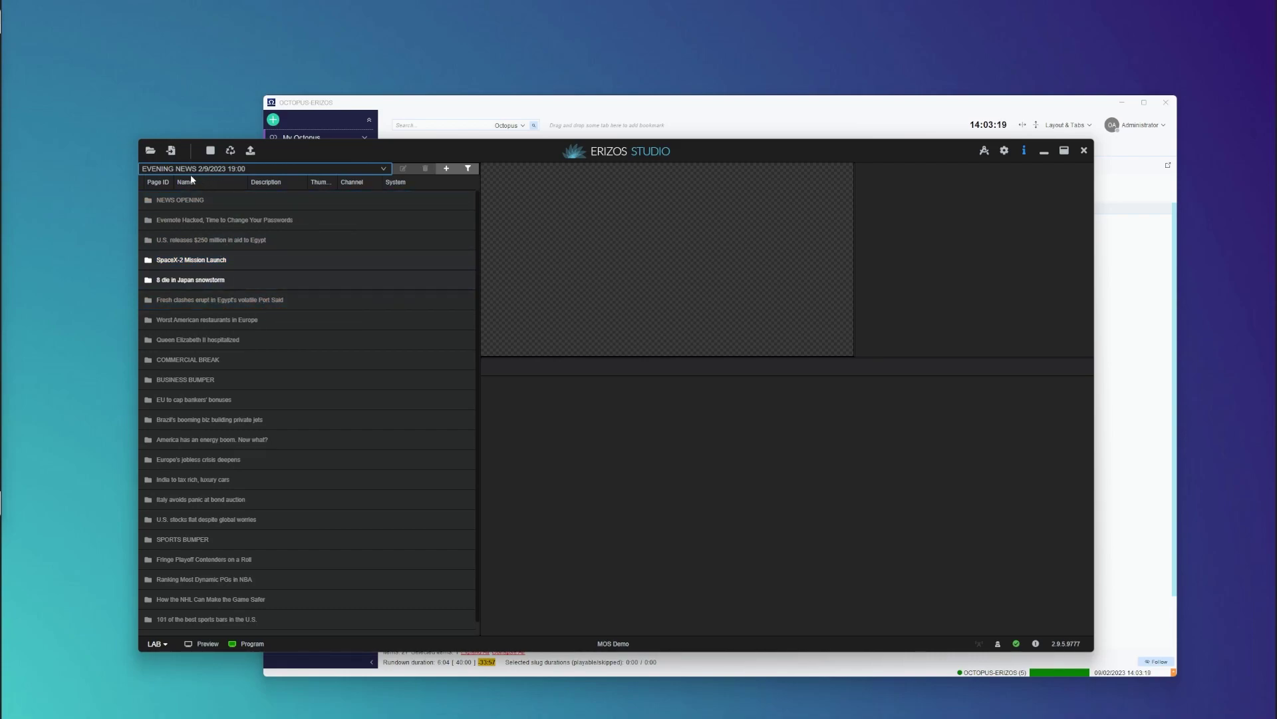
Step: Expand the SpaceX-2 Mission Launch and snowstorm stories and load SpaceX-2's LEAGE TABLE graphic
click(419, 118)
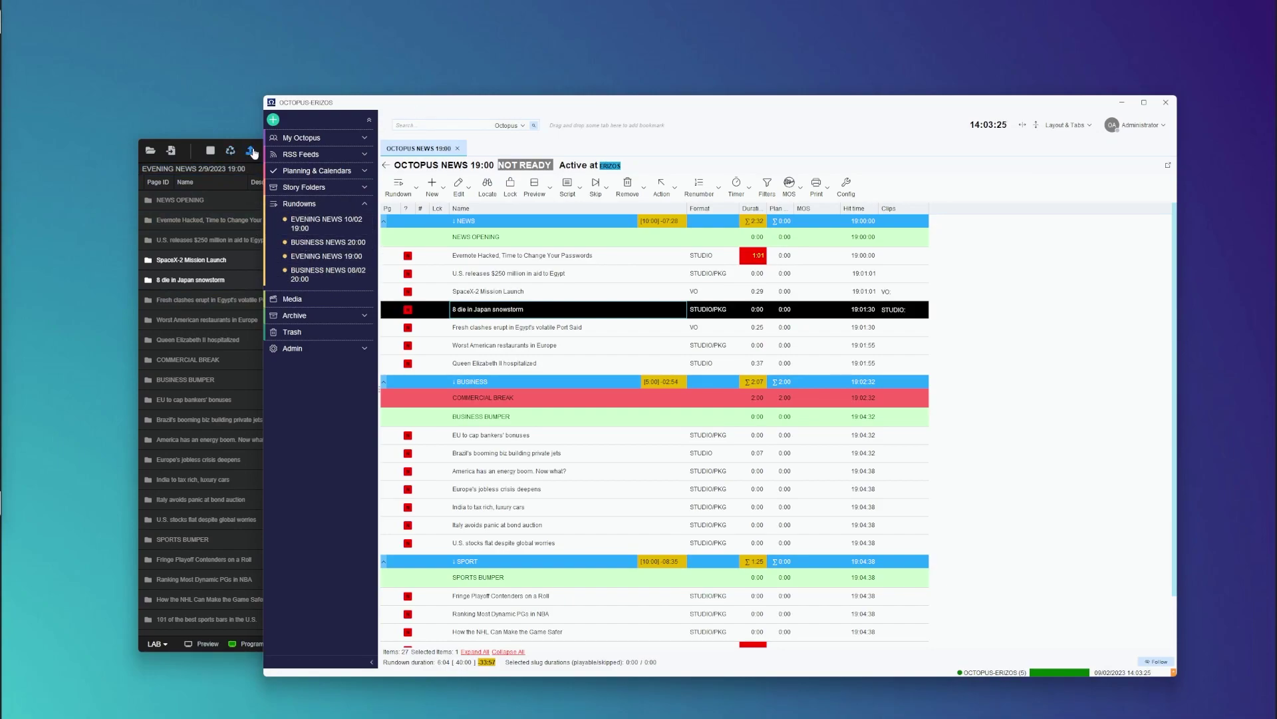
click(190, 142)
click(253, 280)
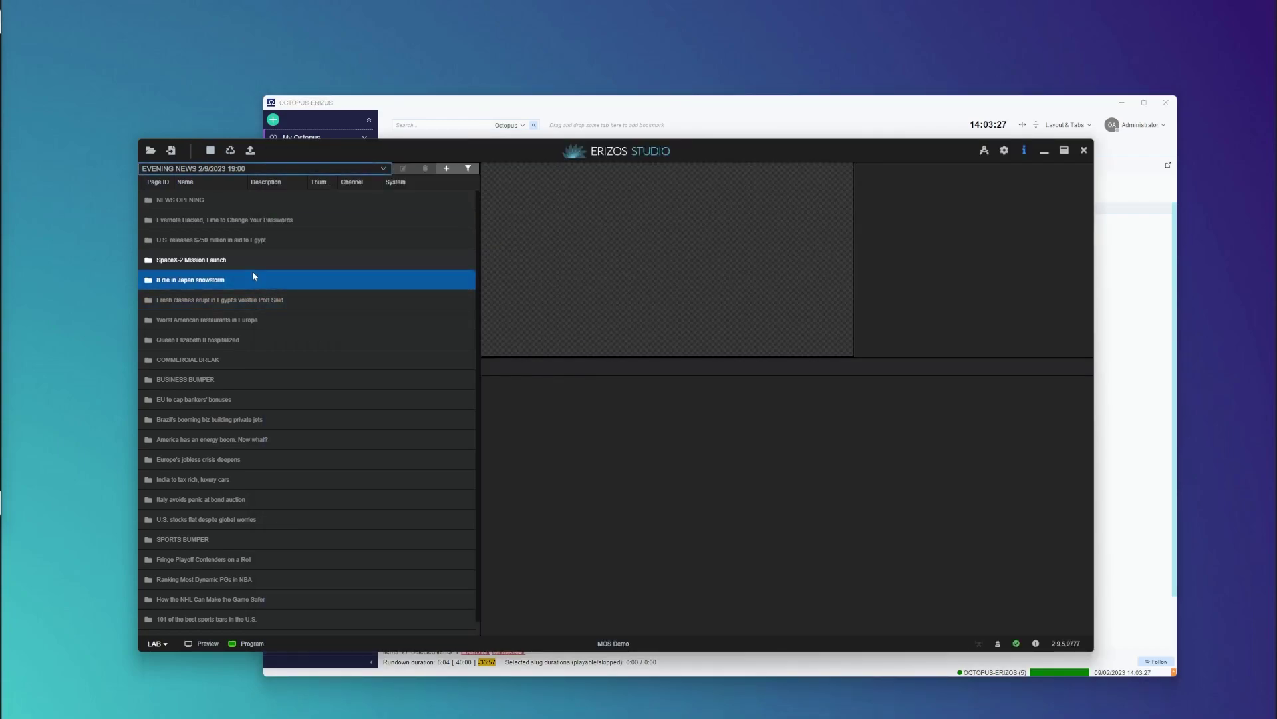
double_click(176, 260)
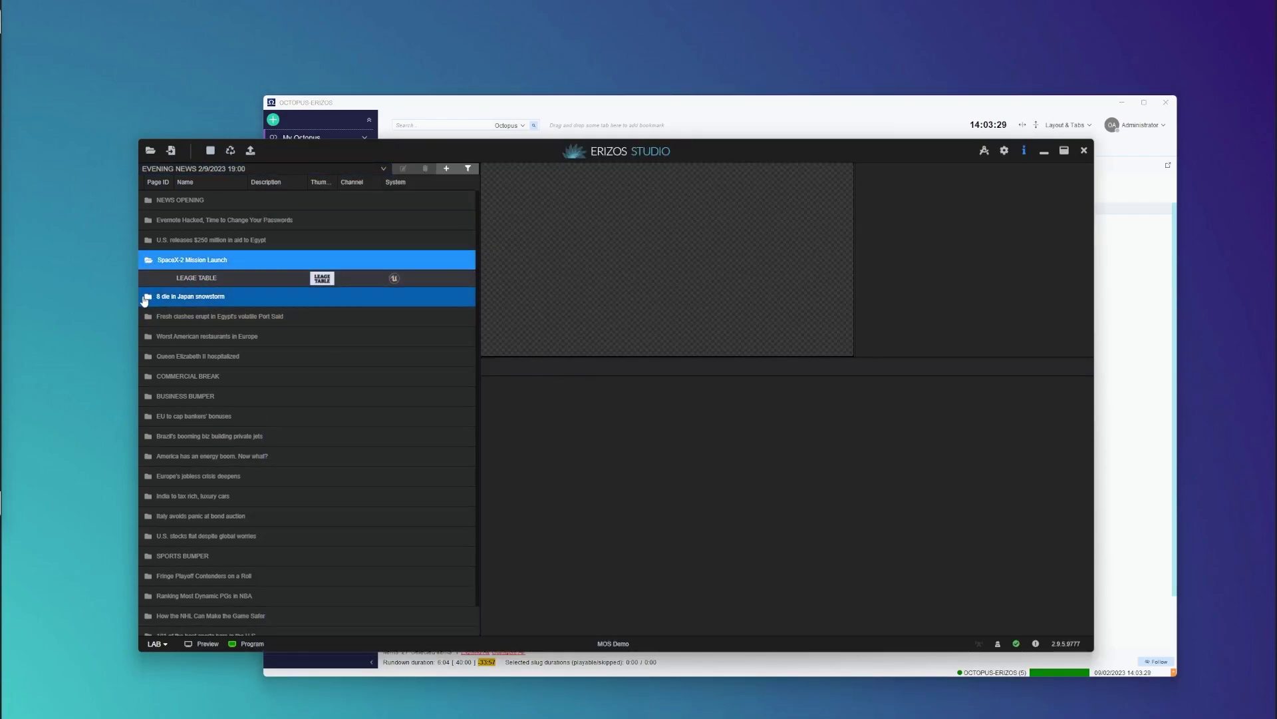
double_click(174, 300)
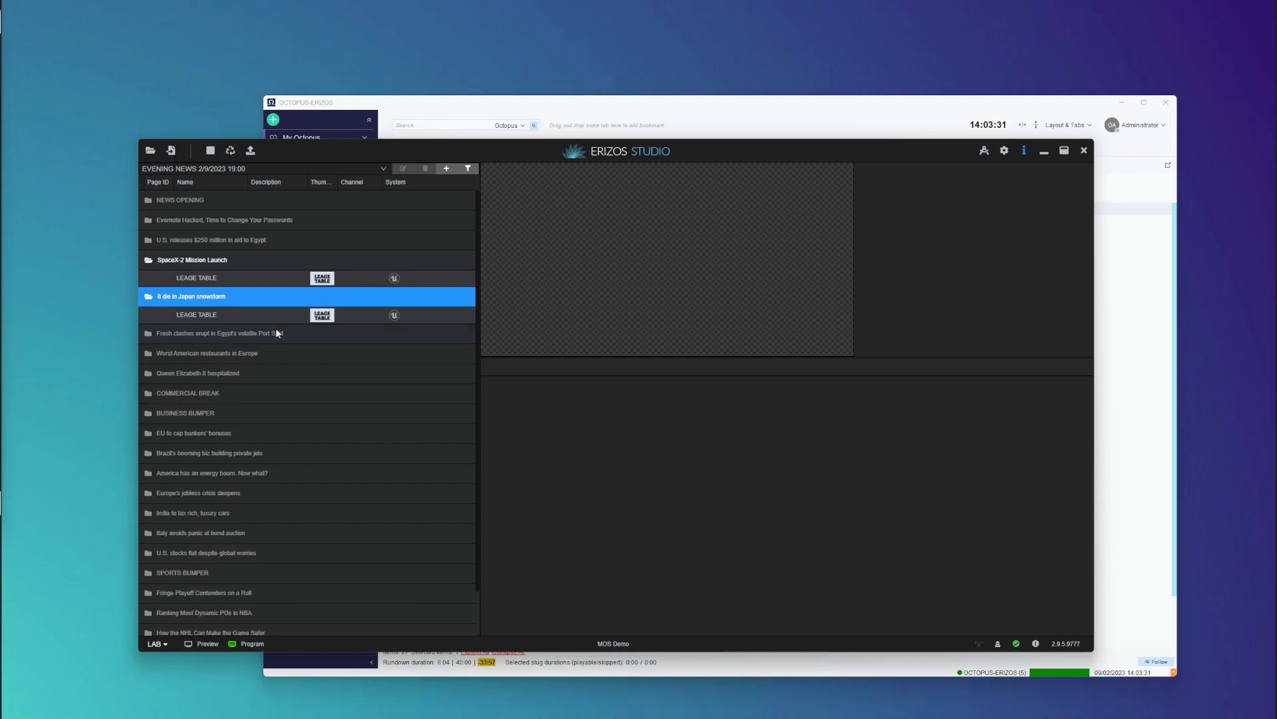
click(177, 277)
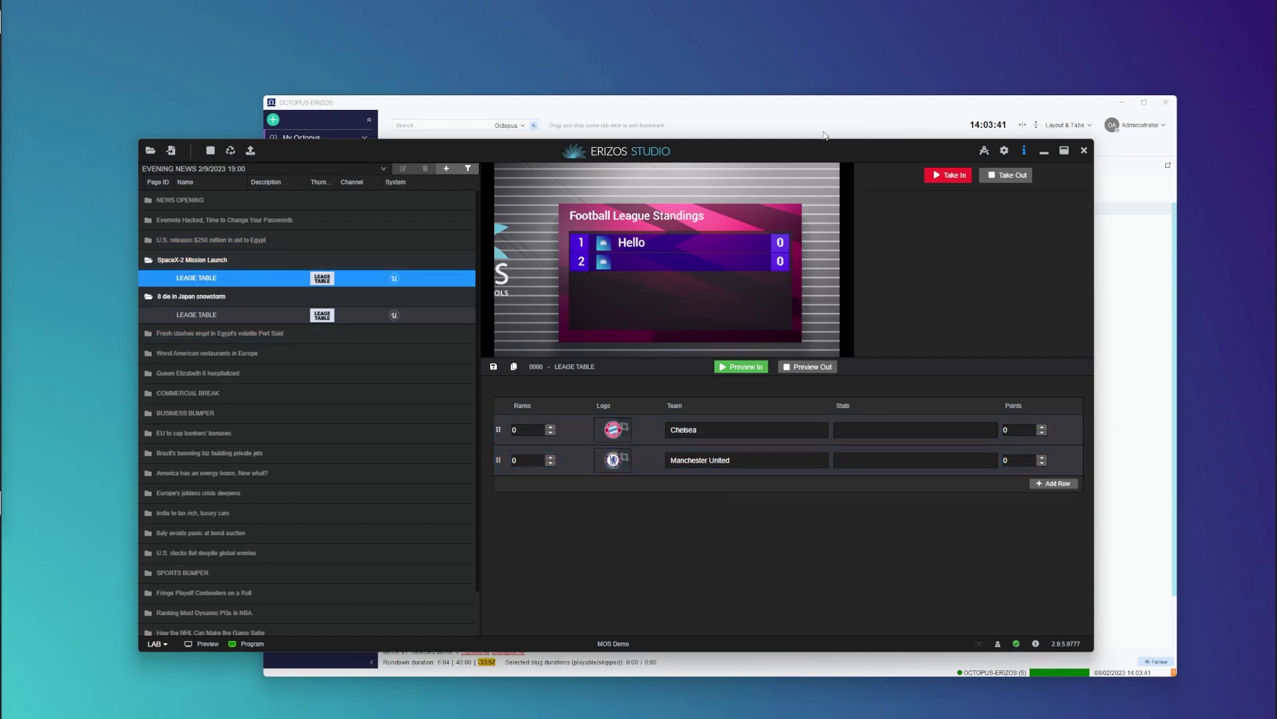
Step: Raise the OCTOPUS NEWS 19:00 rundown window in front of Erizos Studio
click(783, 113)
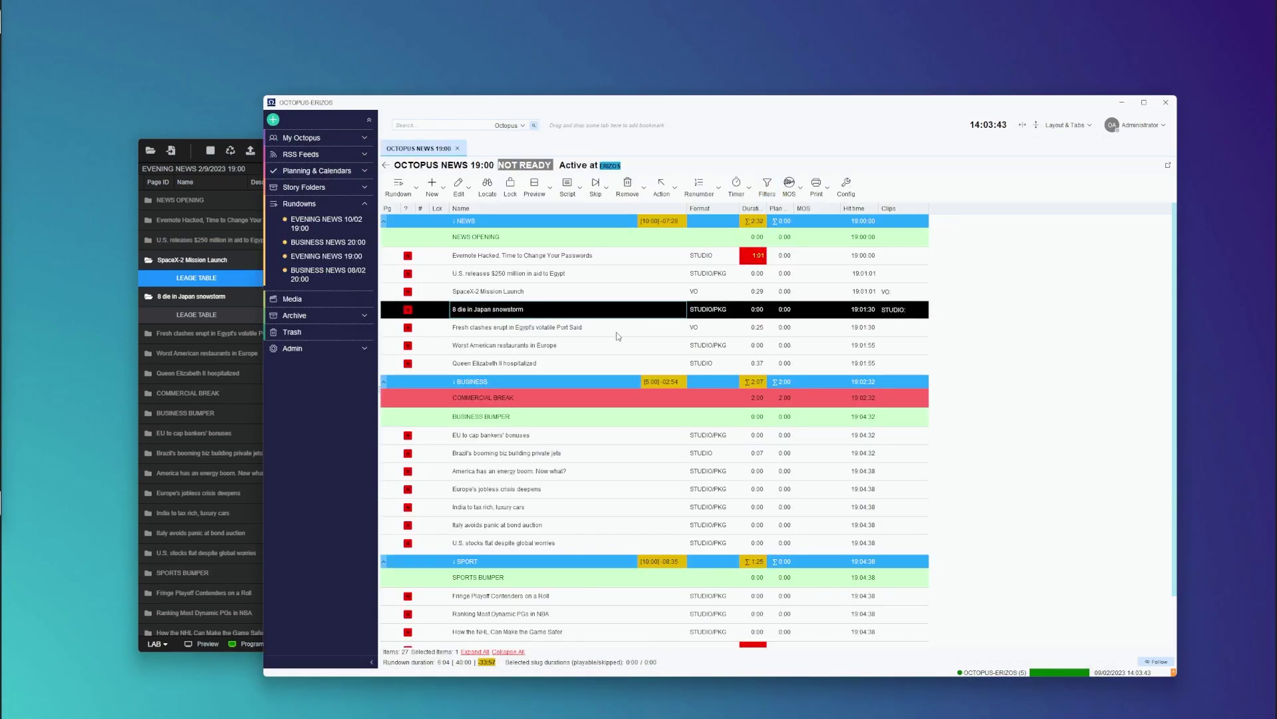
Step: Replace the second team with Liverpool in the snowstorm story's league-table graphic and apply it
double_click(589, 315)
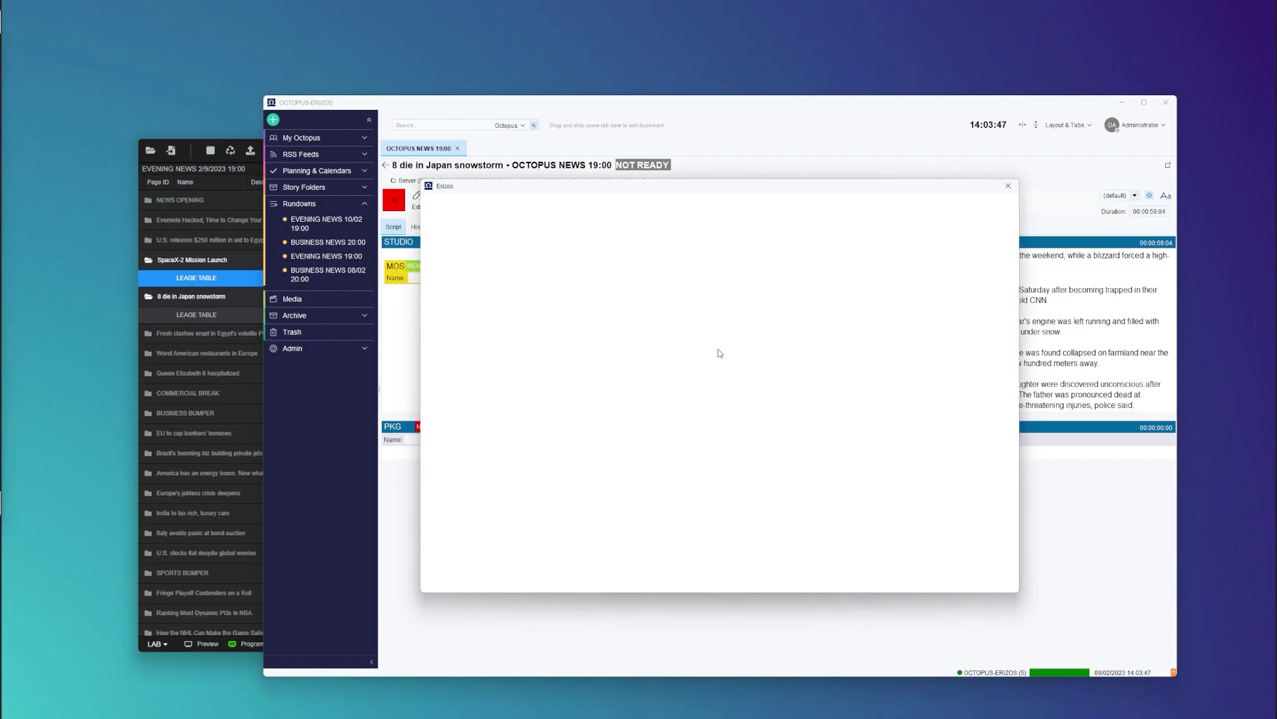
click(626, 319)
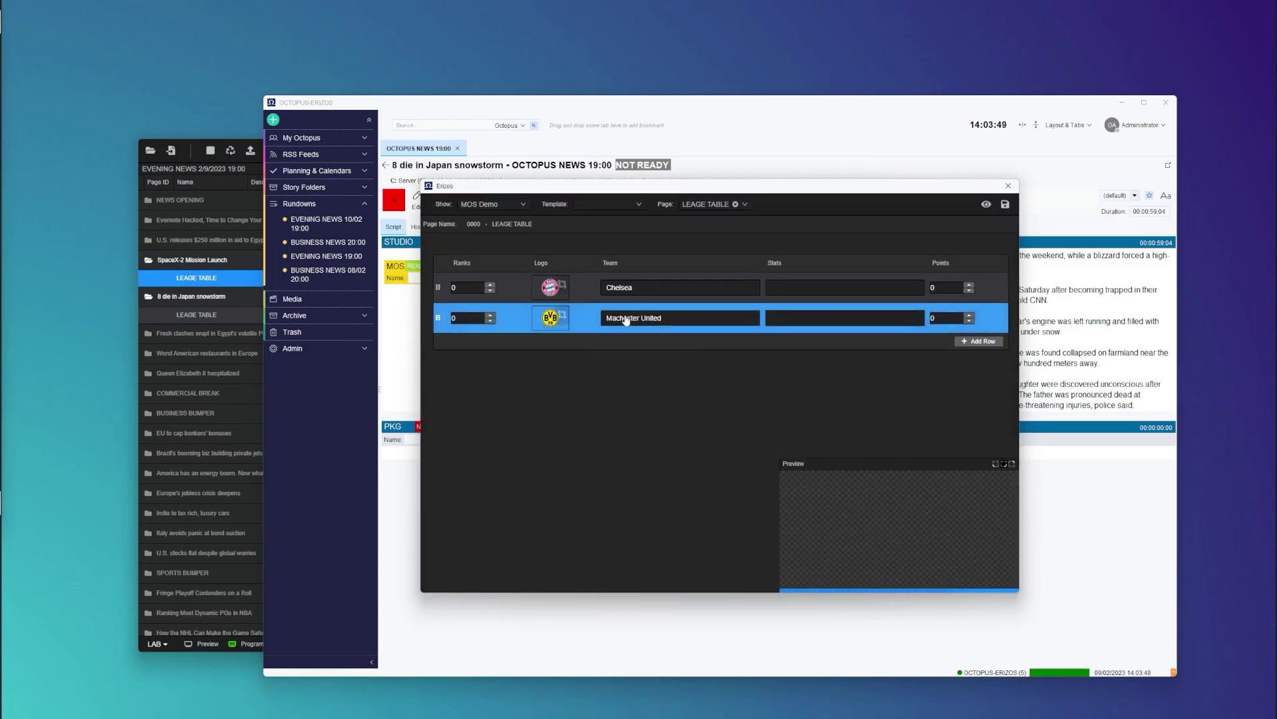
triple_click(628, 320)
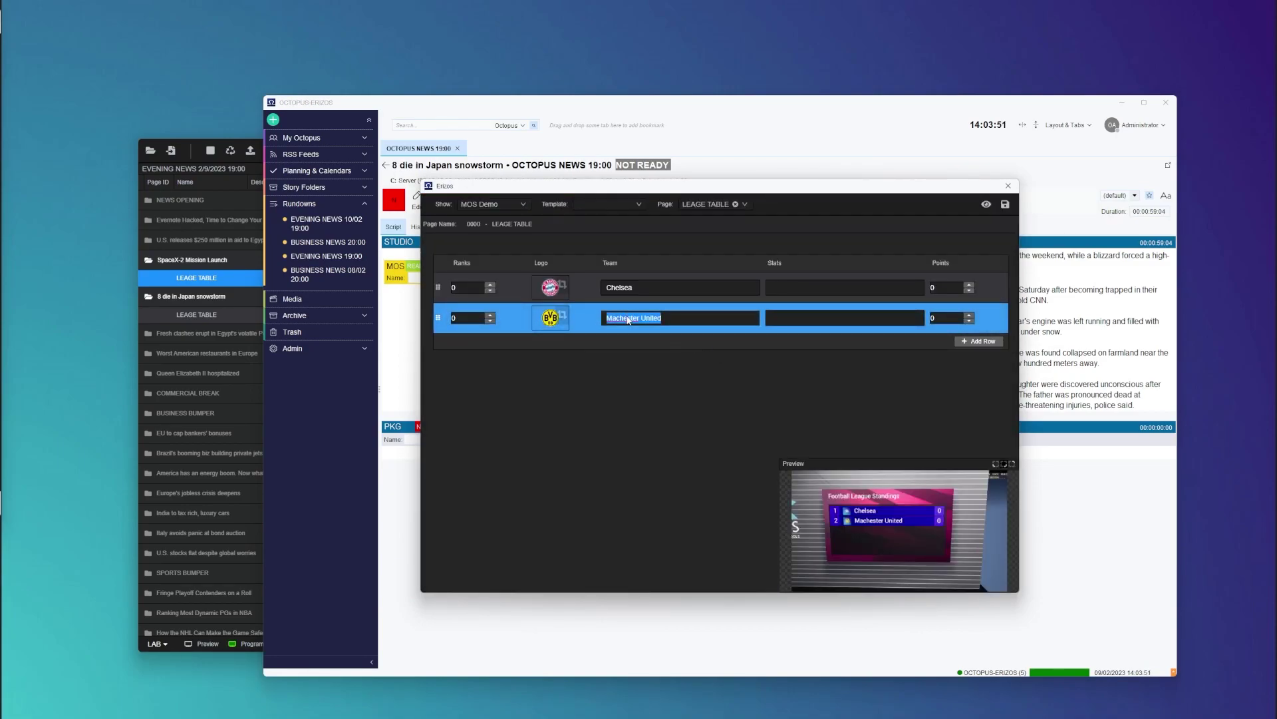
text(Liverpool)
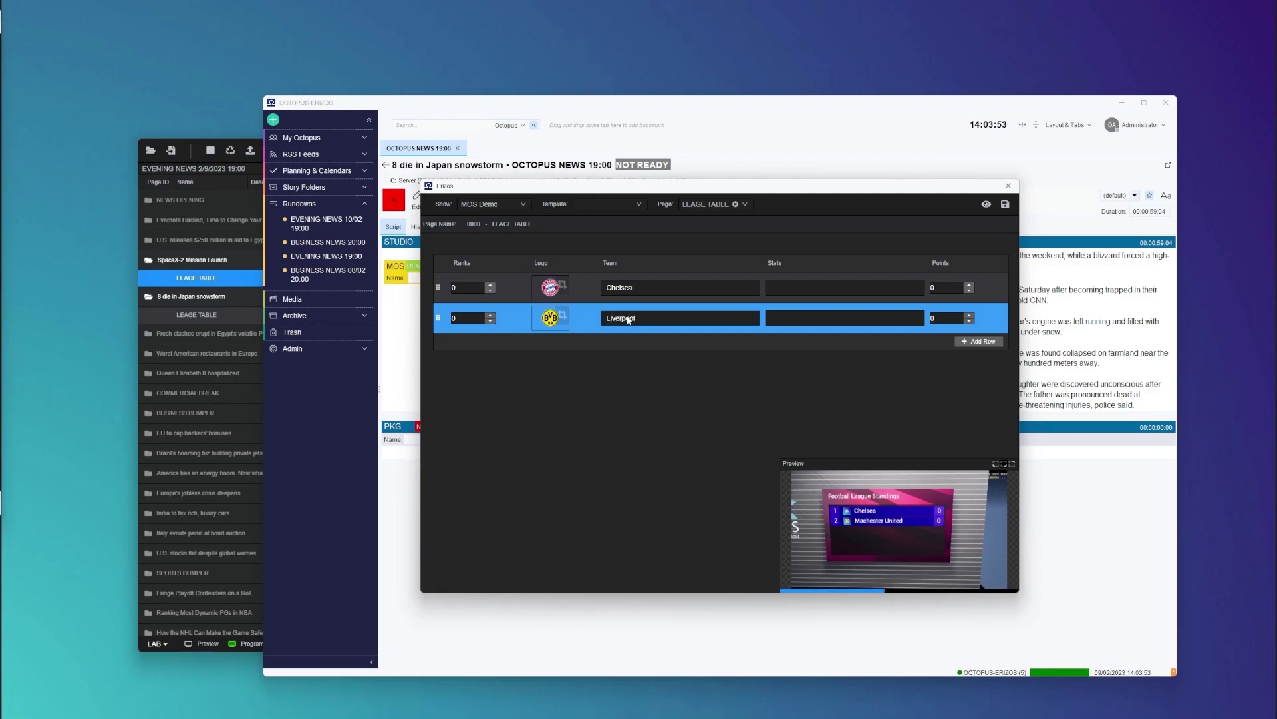
click(1006, 206)
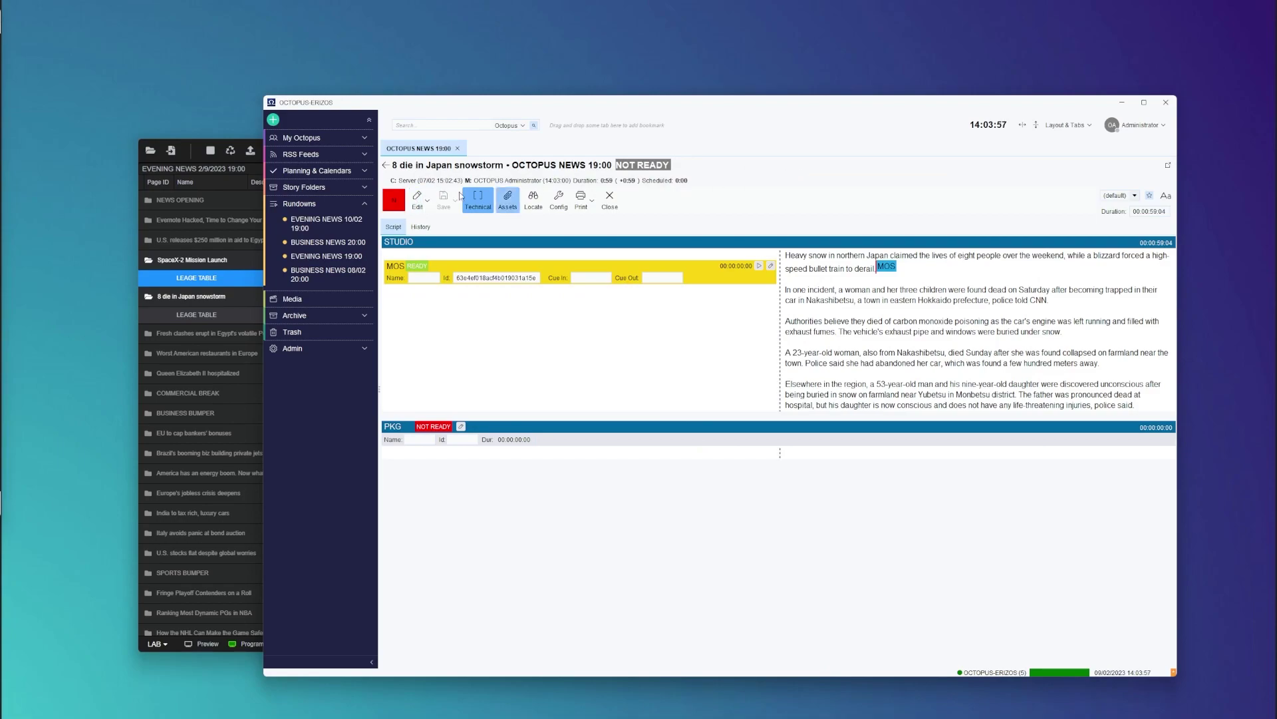
Step: Select the snowstorm story's LEAGE TABLE and replay it in preview, showing Chelsea and Liverpool standings
click(214, 317)
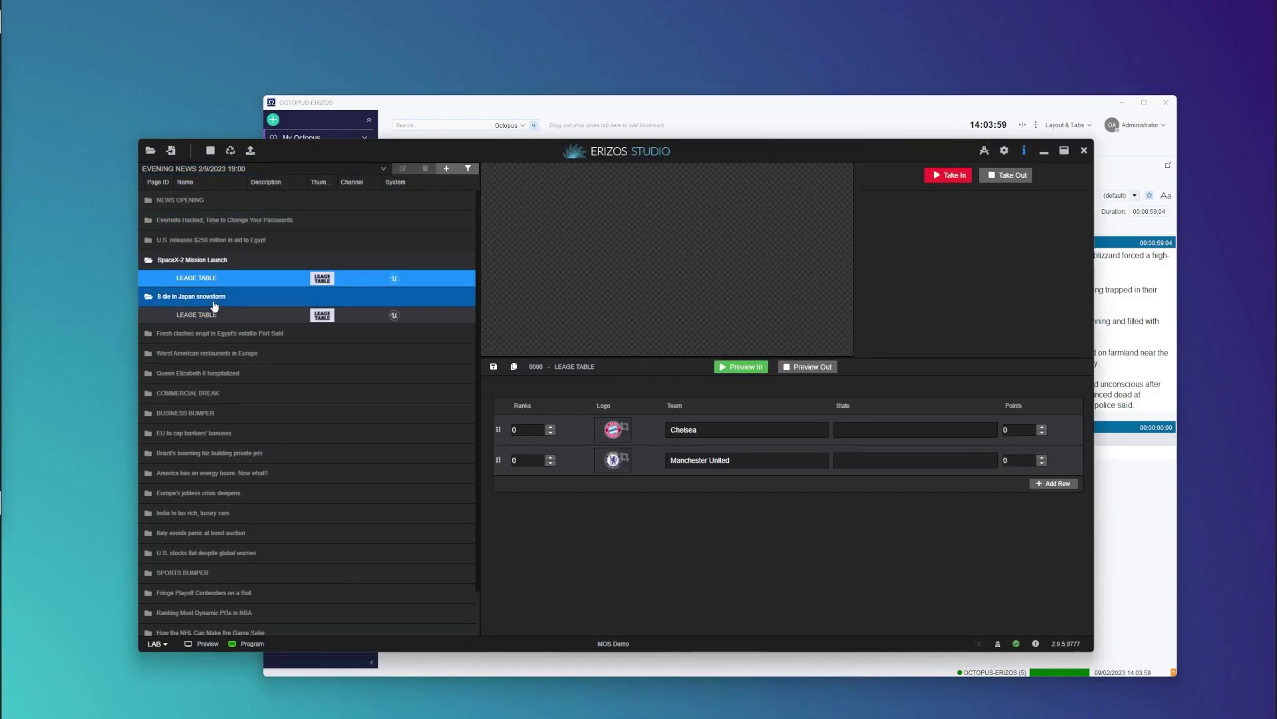
click(212, 318)
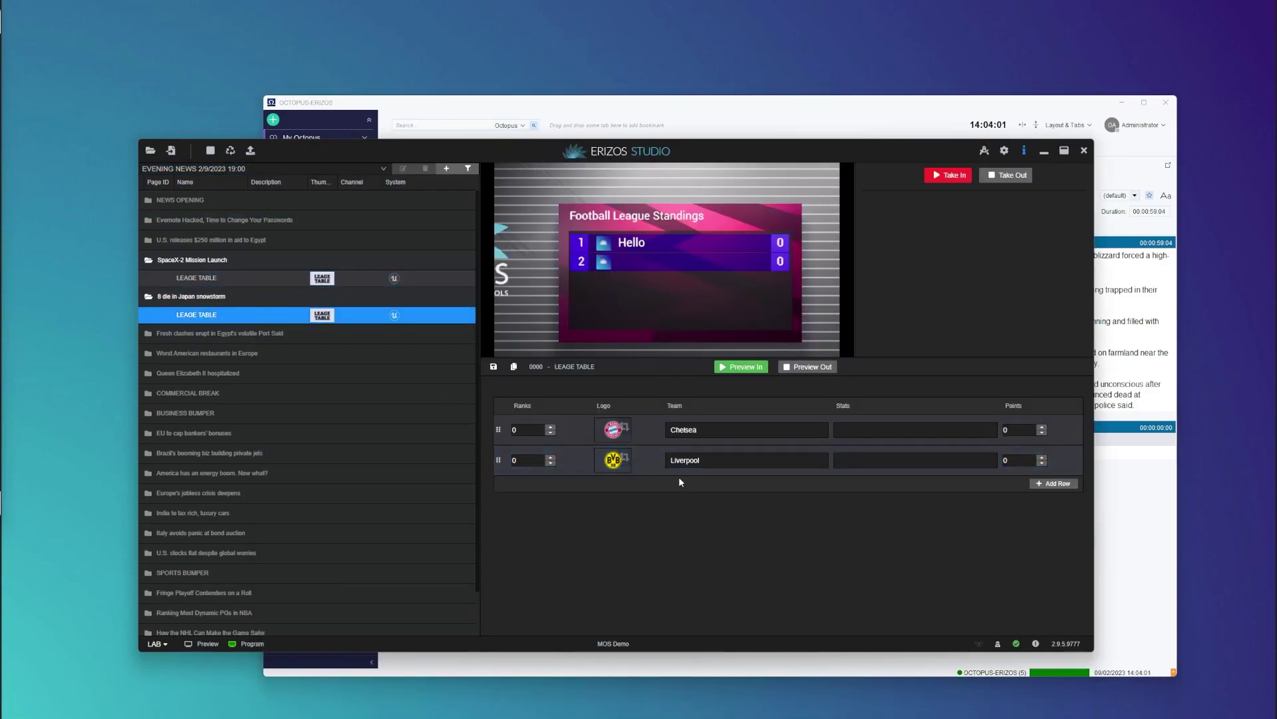
click(699, 460)
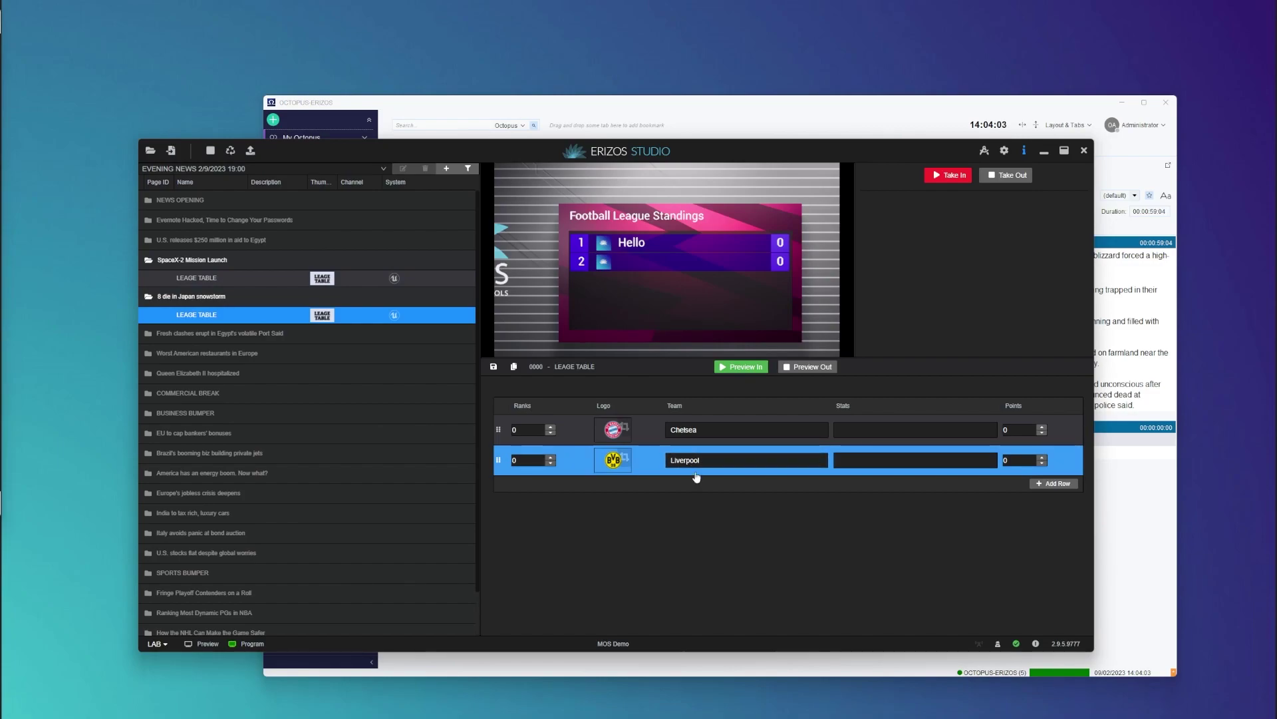
click(734, 367)
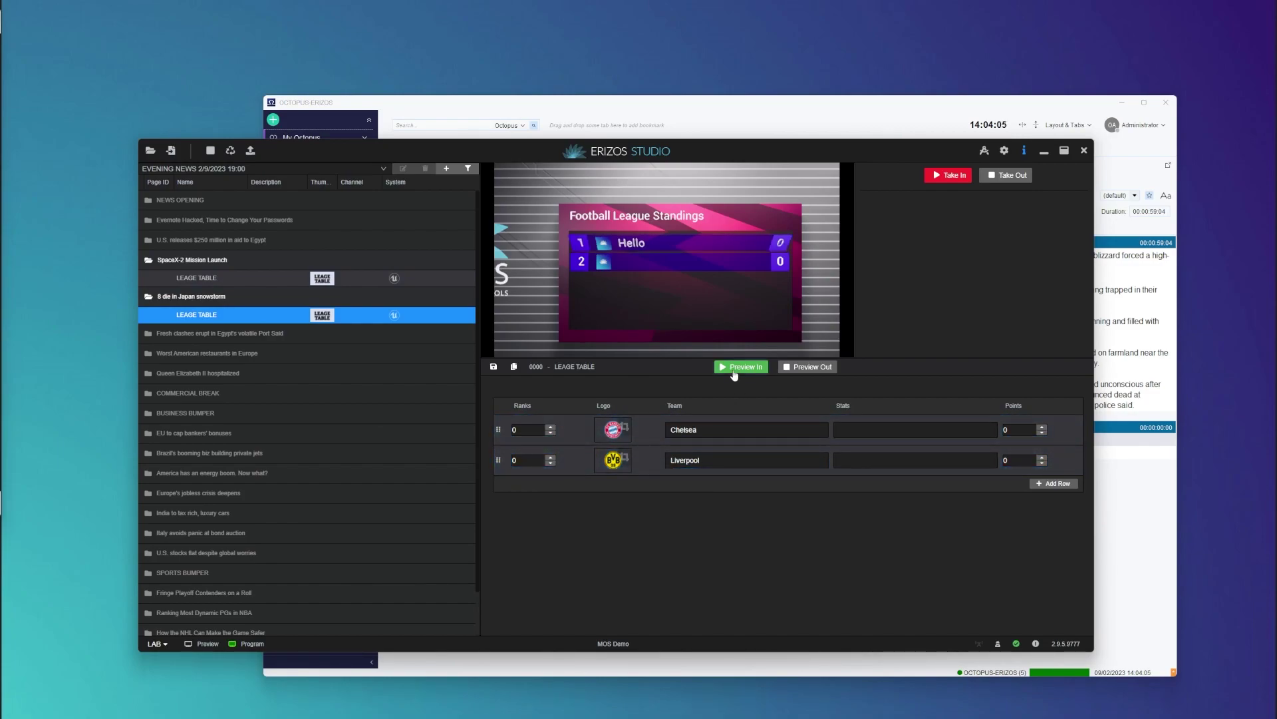
click(809, 367)
click(738, 368)
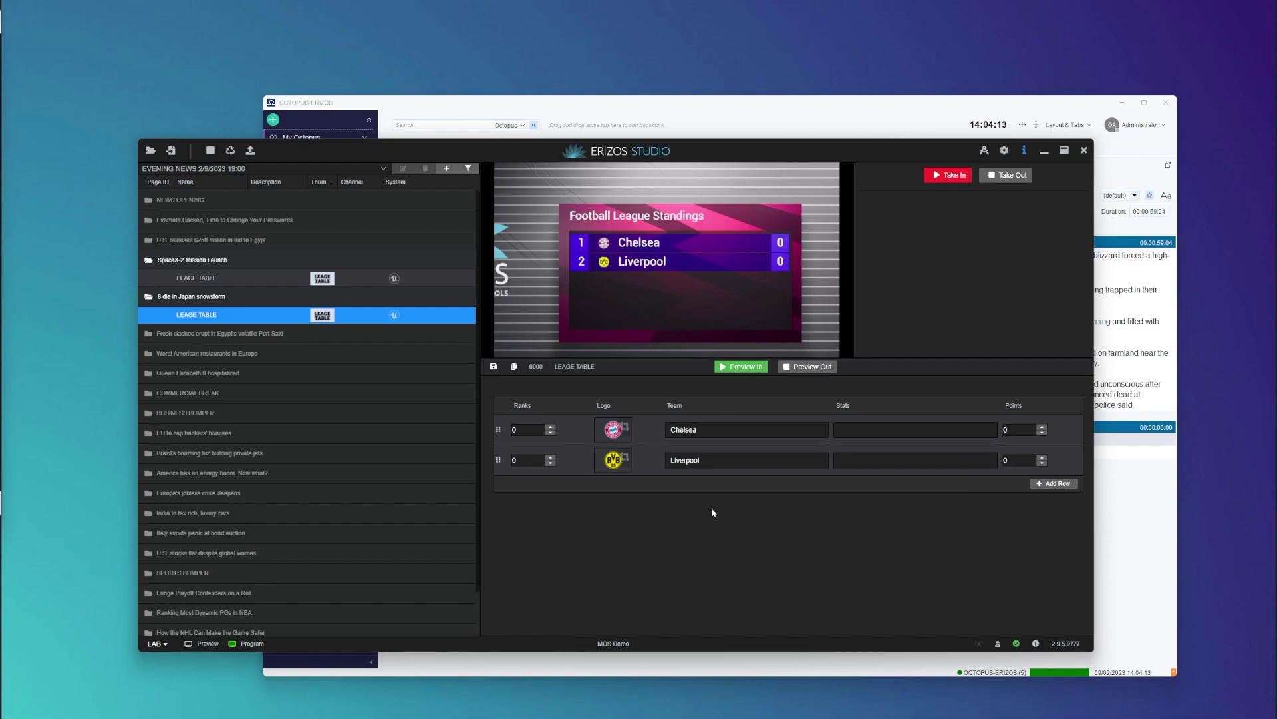
Step: Open 'Latvia applies to enter eurozone' from the BUSINESS NEWS 20:00 rundown and mark the graphic's place in its script
click(831, 101)
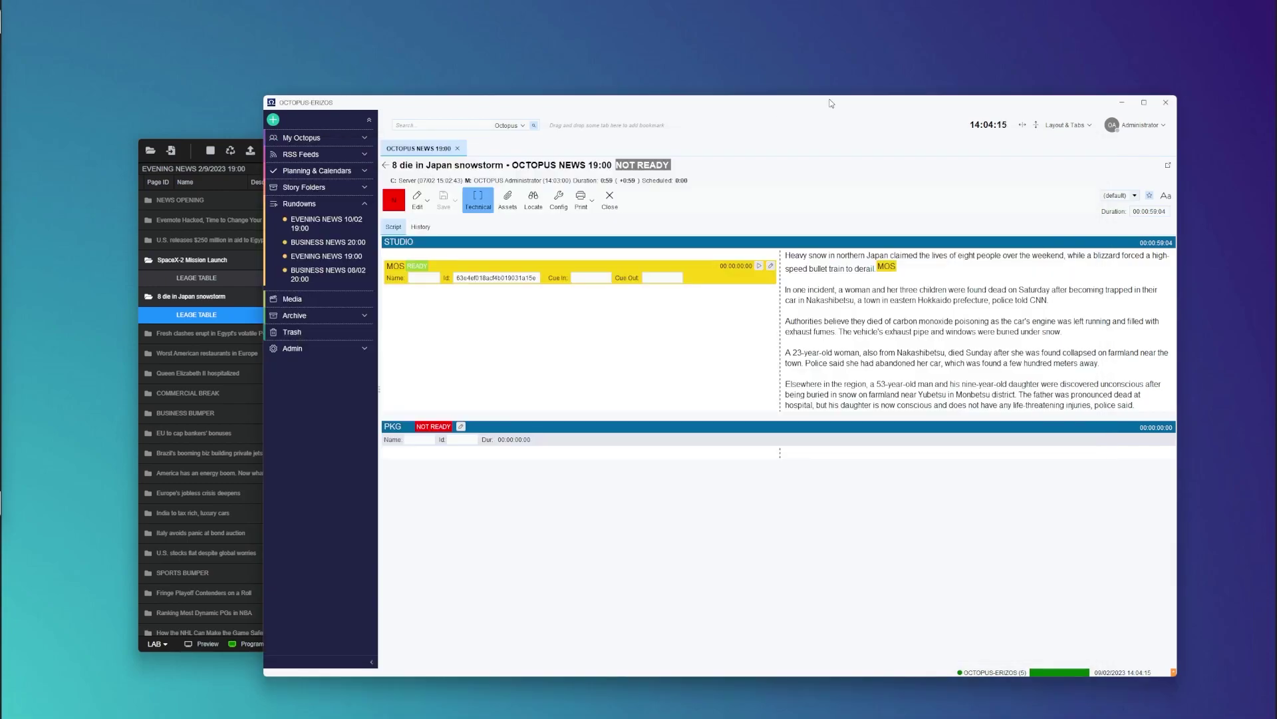
click(334, 243)
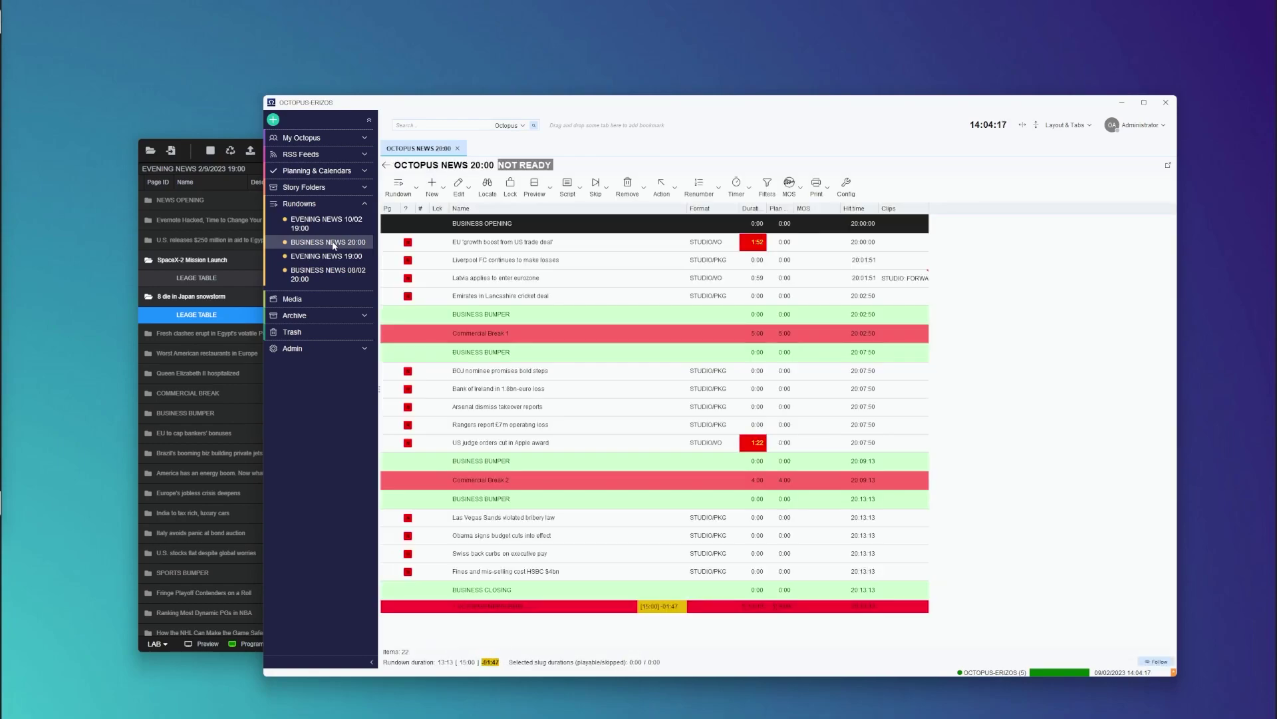
click(509, 279)
double_click(504, 282)
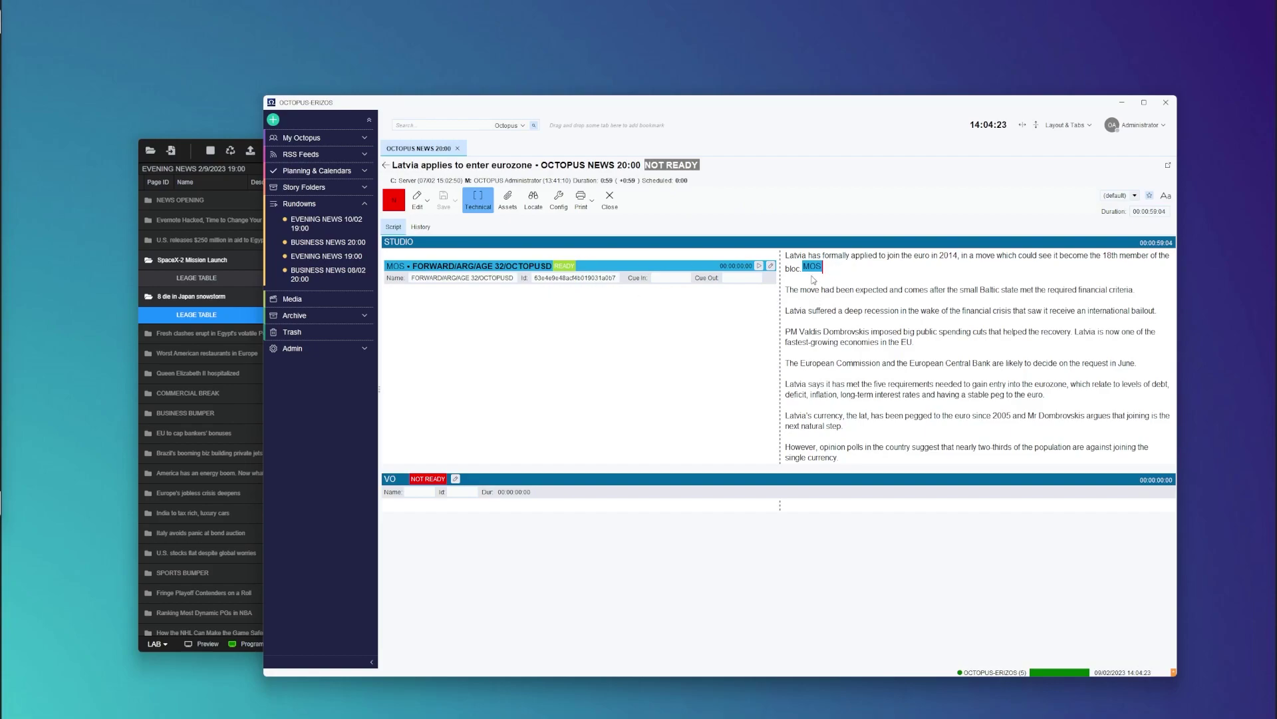
click(811, 300)
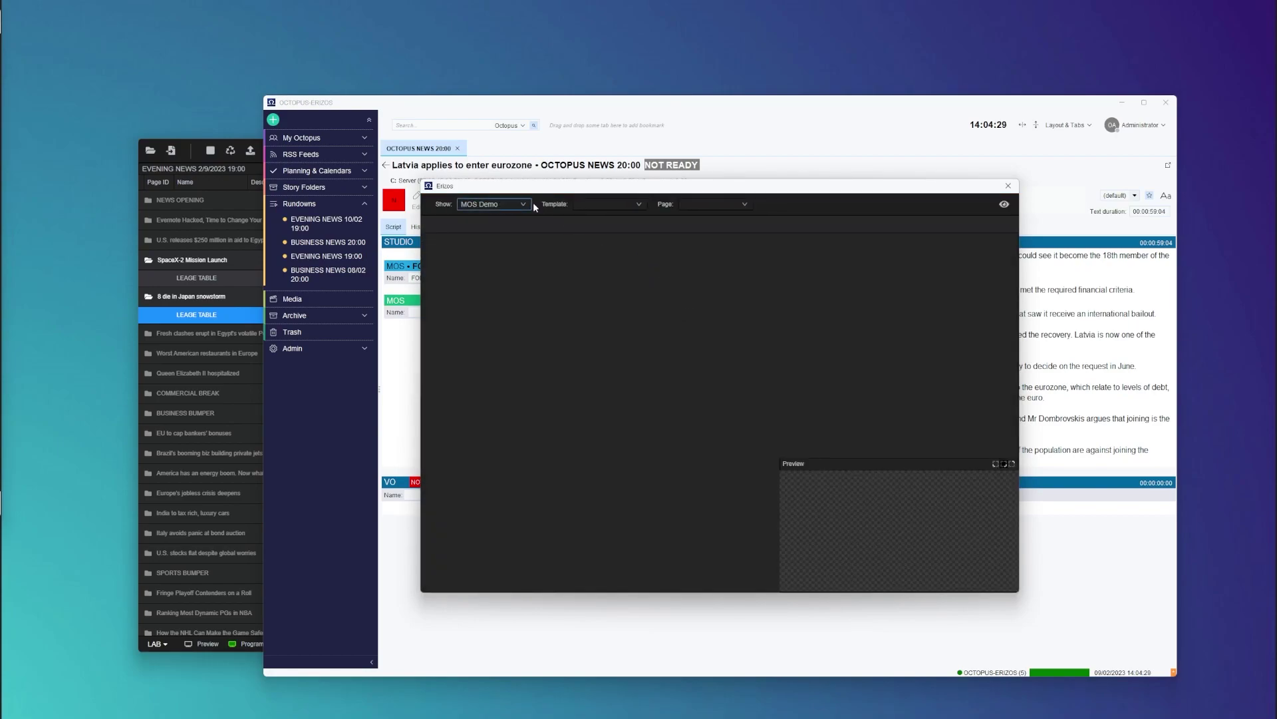
Step: Choose the PlayerInfo template and save the player graphic into the Latvia story
click(593, 204)
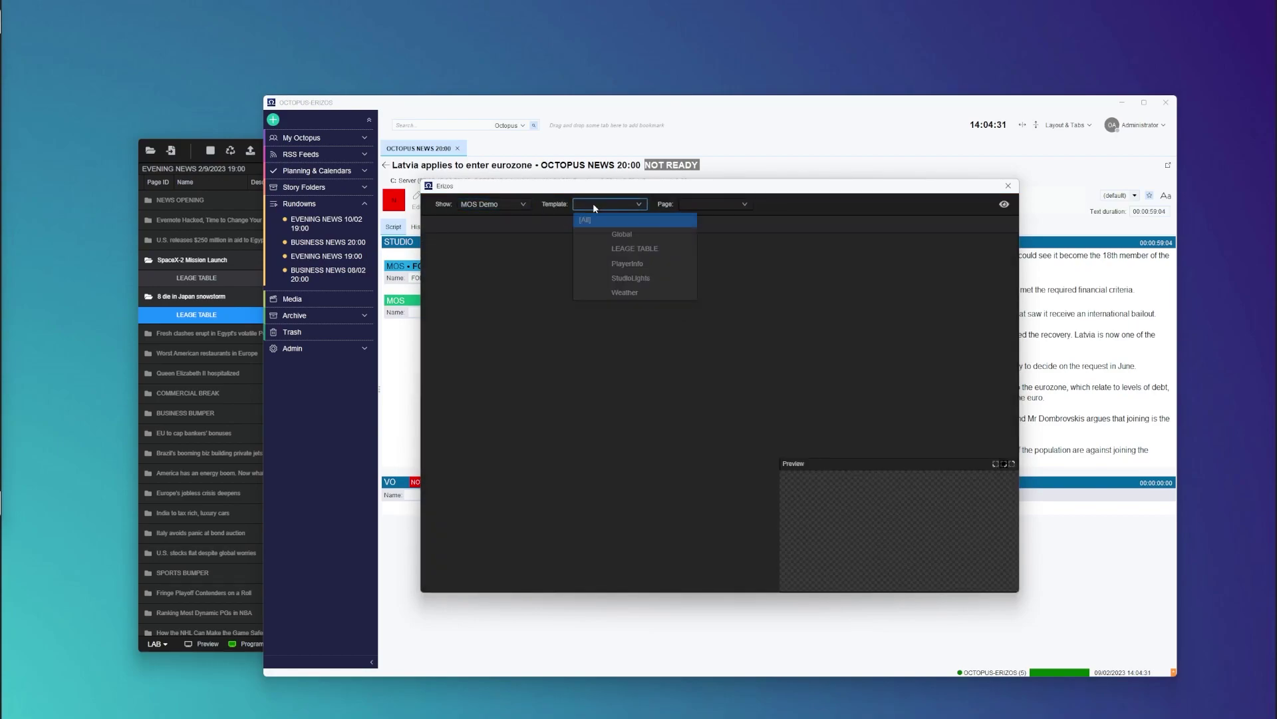
click(620, 269)
click(1006, 204)
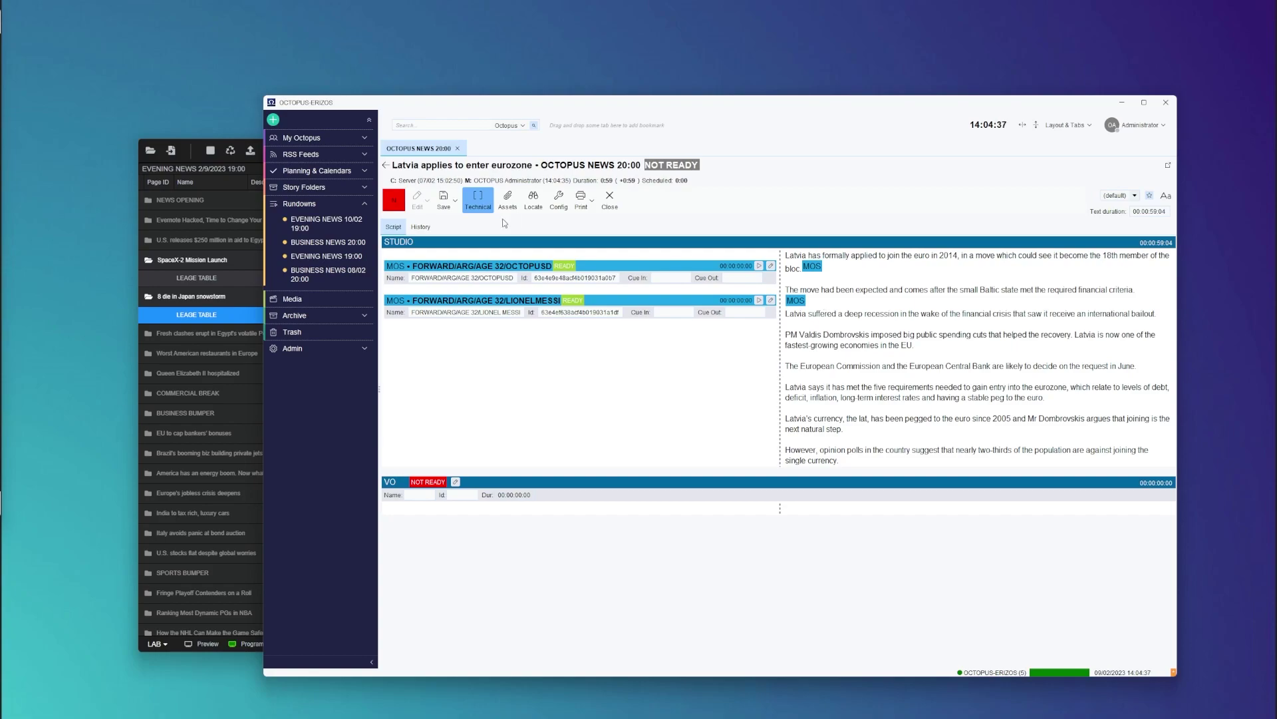
Step: Close the story and activate the rundown on the ERIZOS MOS device
click(444, 199)
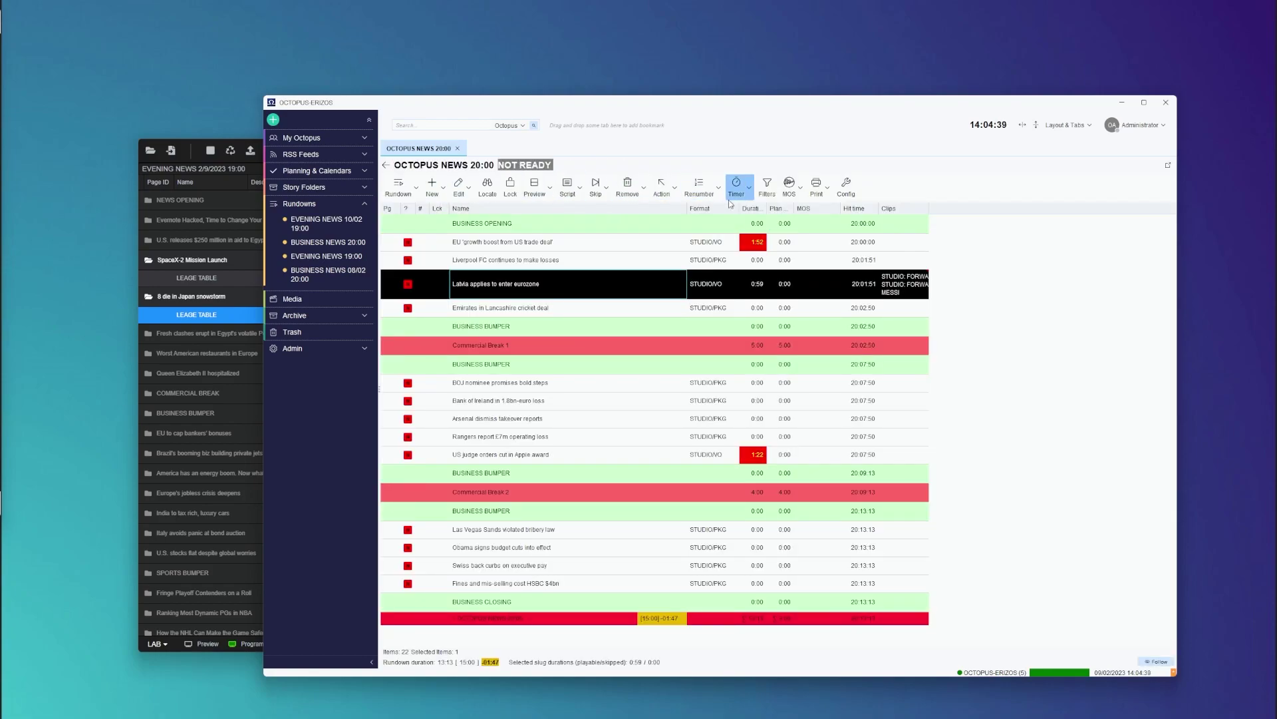
click(790, 186)
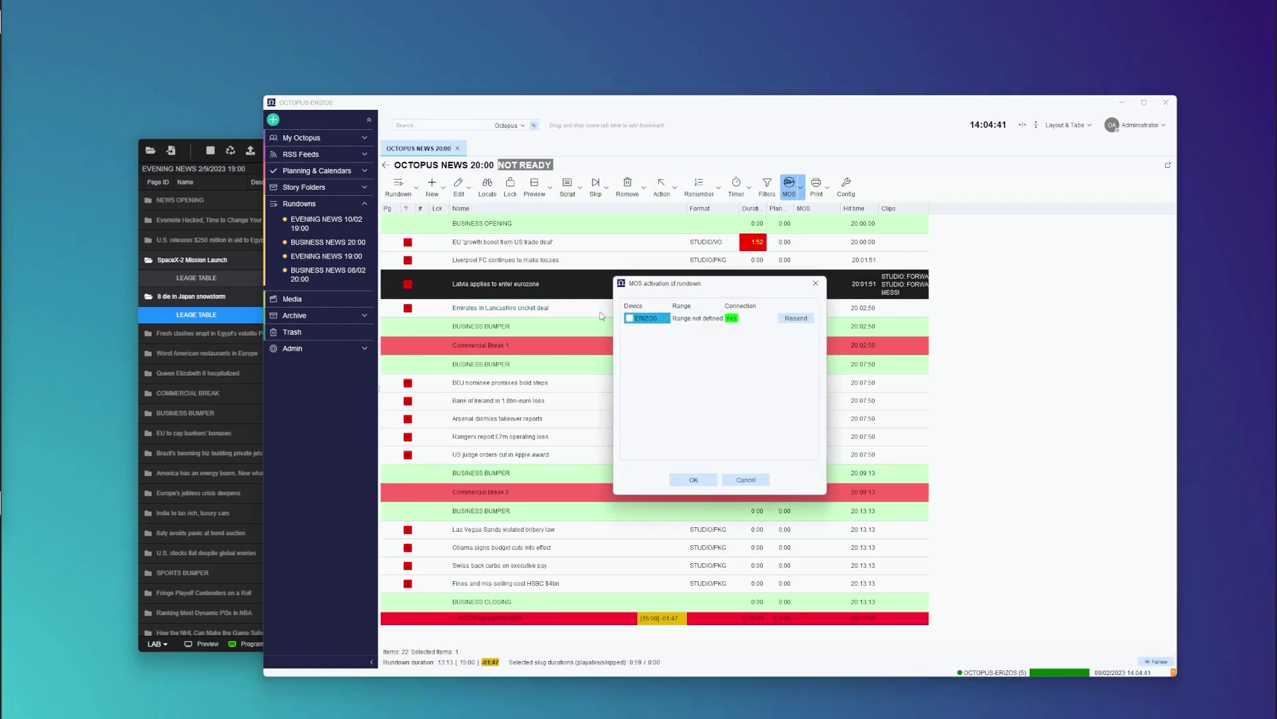
click(704, 477)
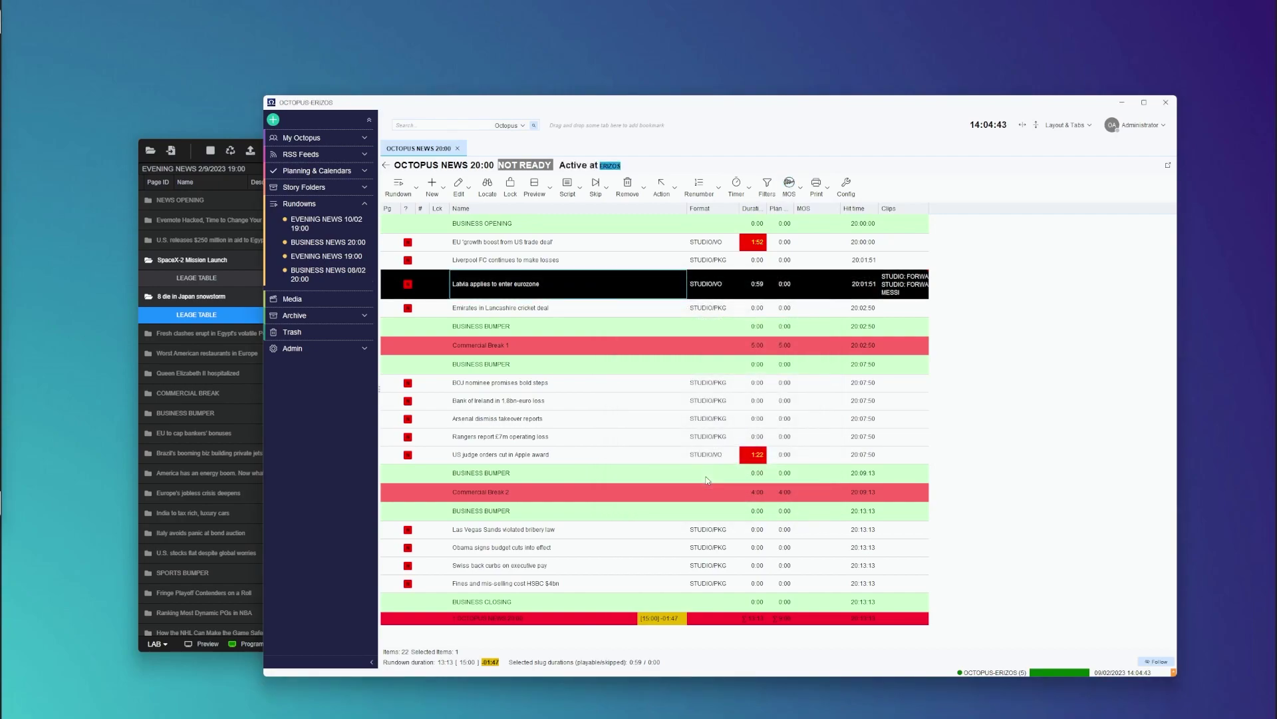
Step: Load the BUSINESS NEWS 2/9/2023 20:00 playlist in Erizos Studio
click(193, 157)
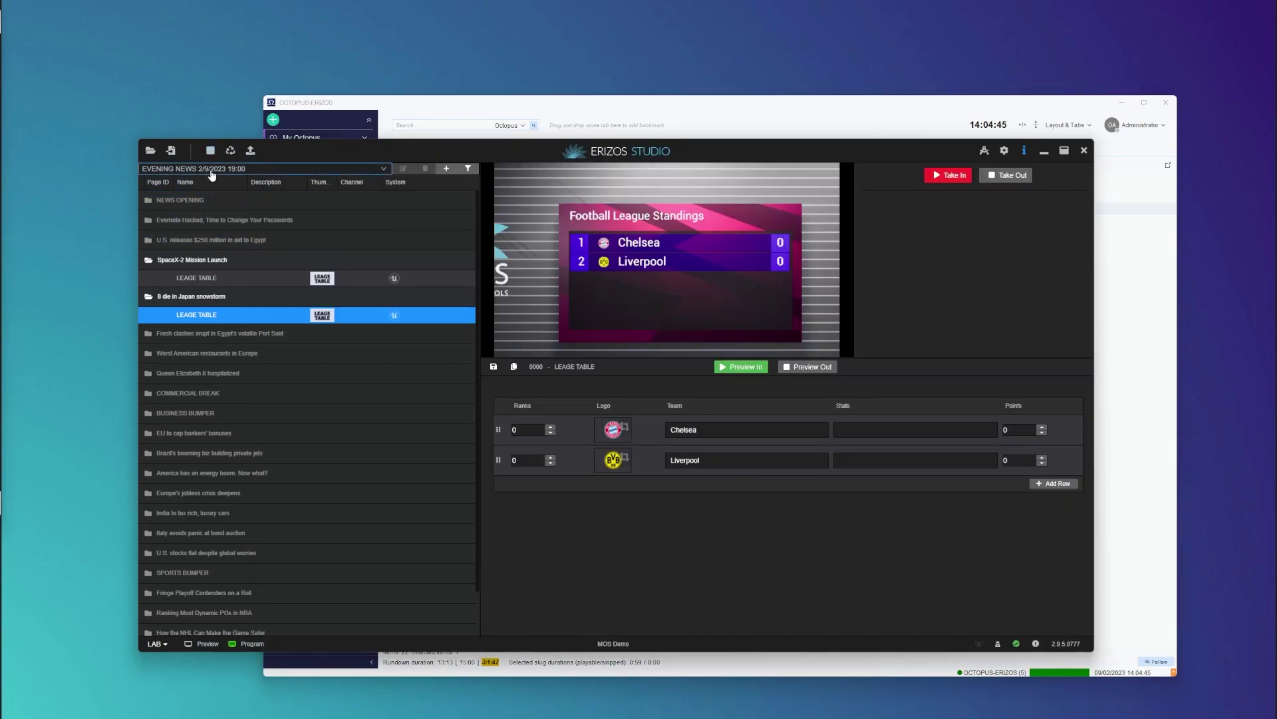
click(206, 168)
click(229, 217)
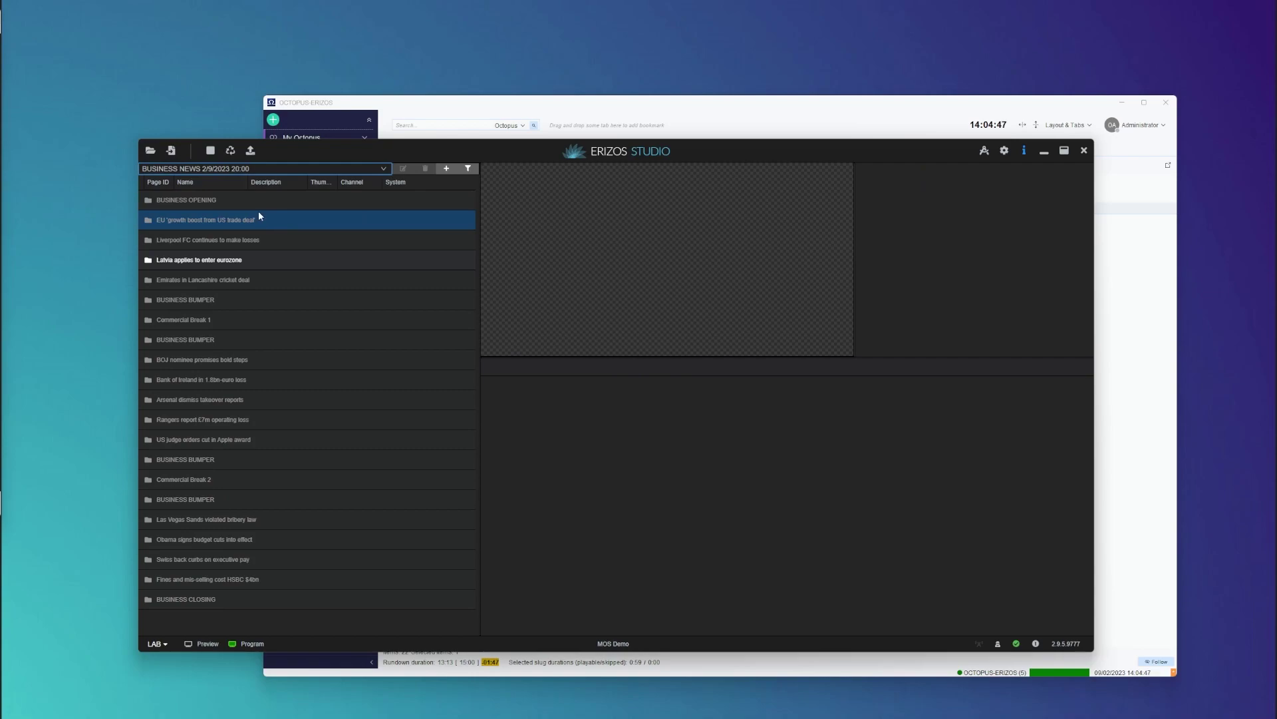
Step: Expand the Latvia story and check both PlayerInfo graphics, then collapse it and select the Rangers story
click(166, 261)
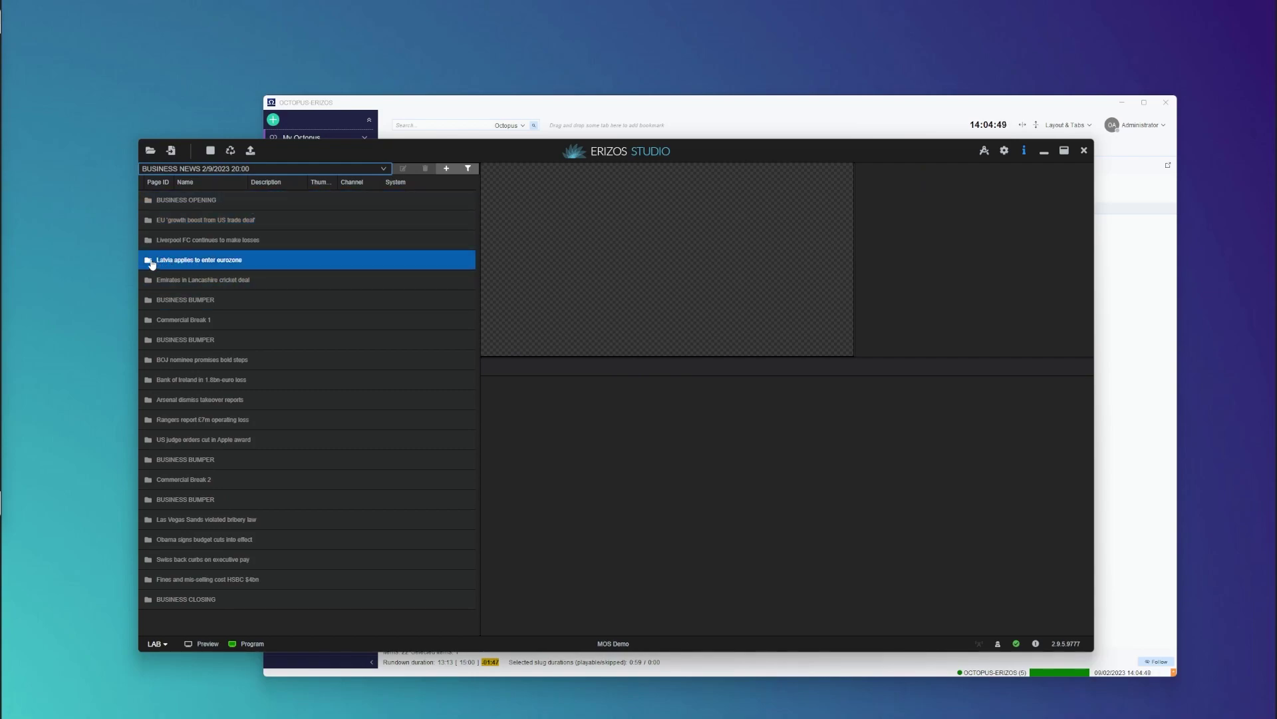
click(149, 260)
click(209, 298)
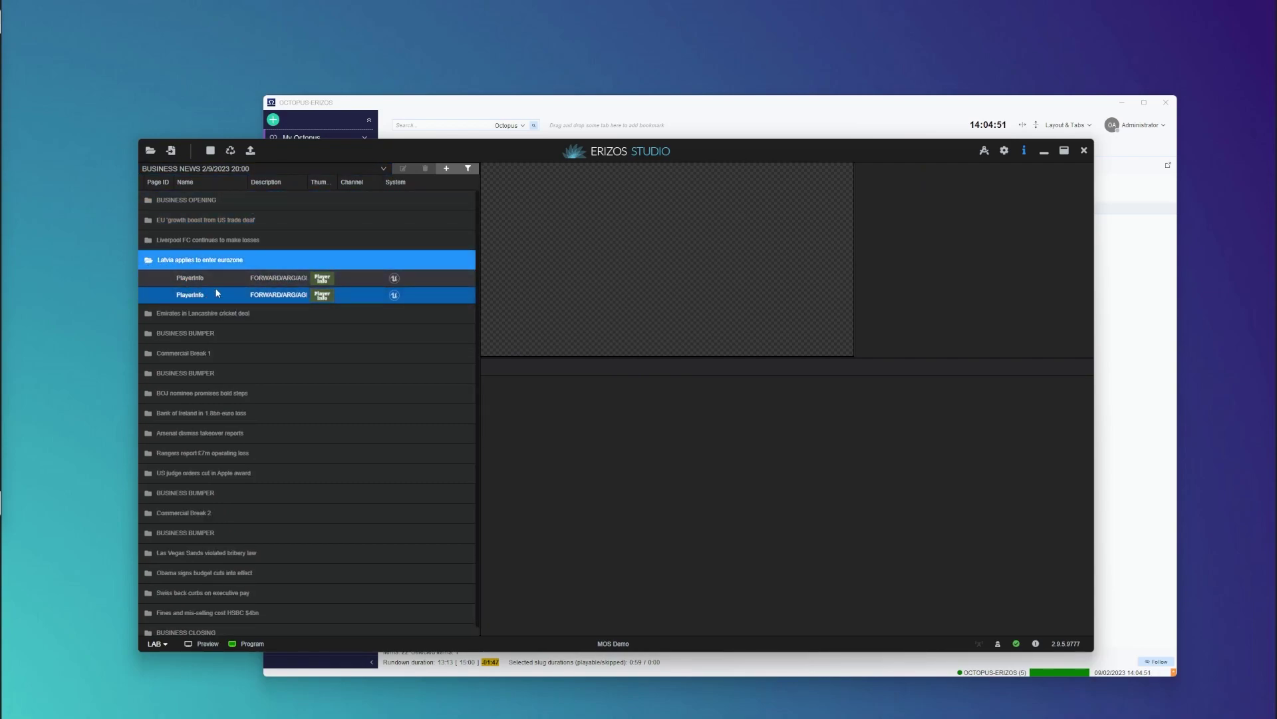
click(198, 282)
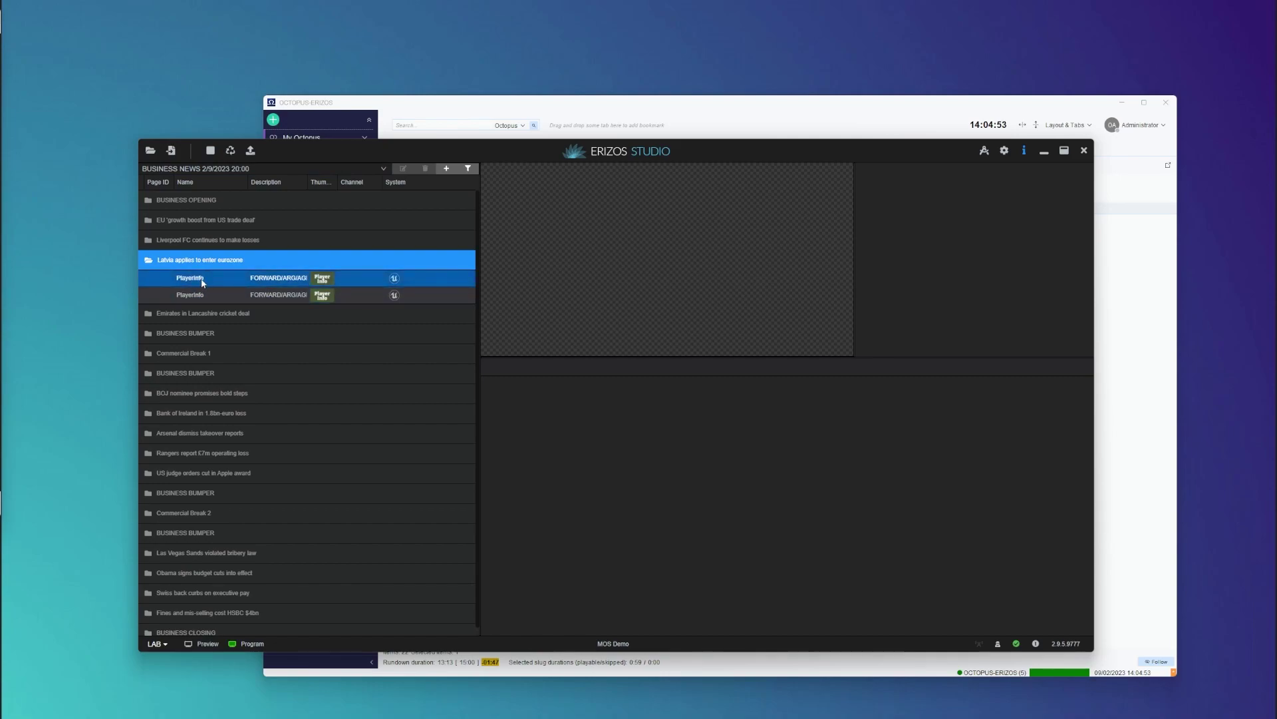
click(233, 294)
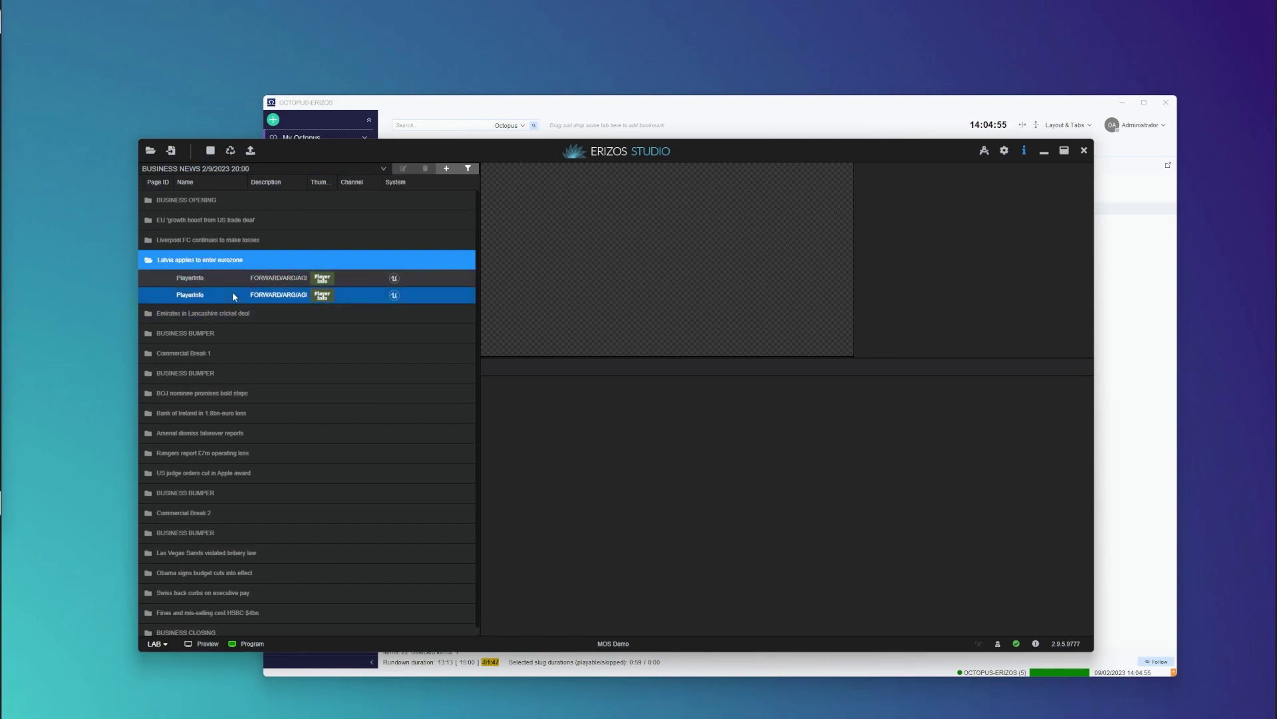
click(200, 260)
click(147, 260)
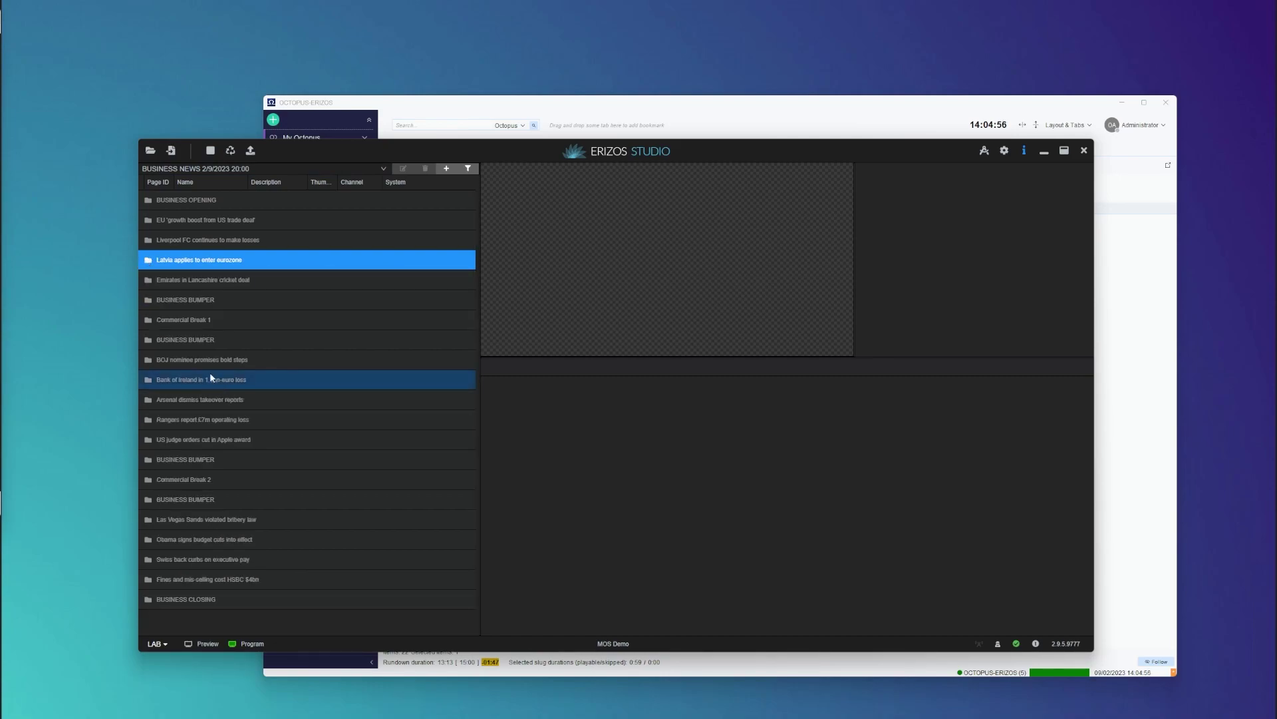
click(223, 421)
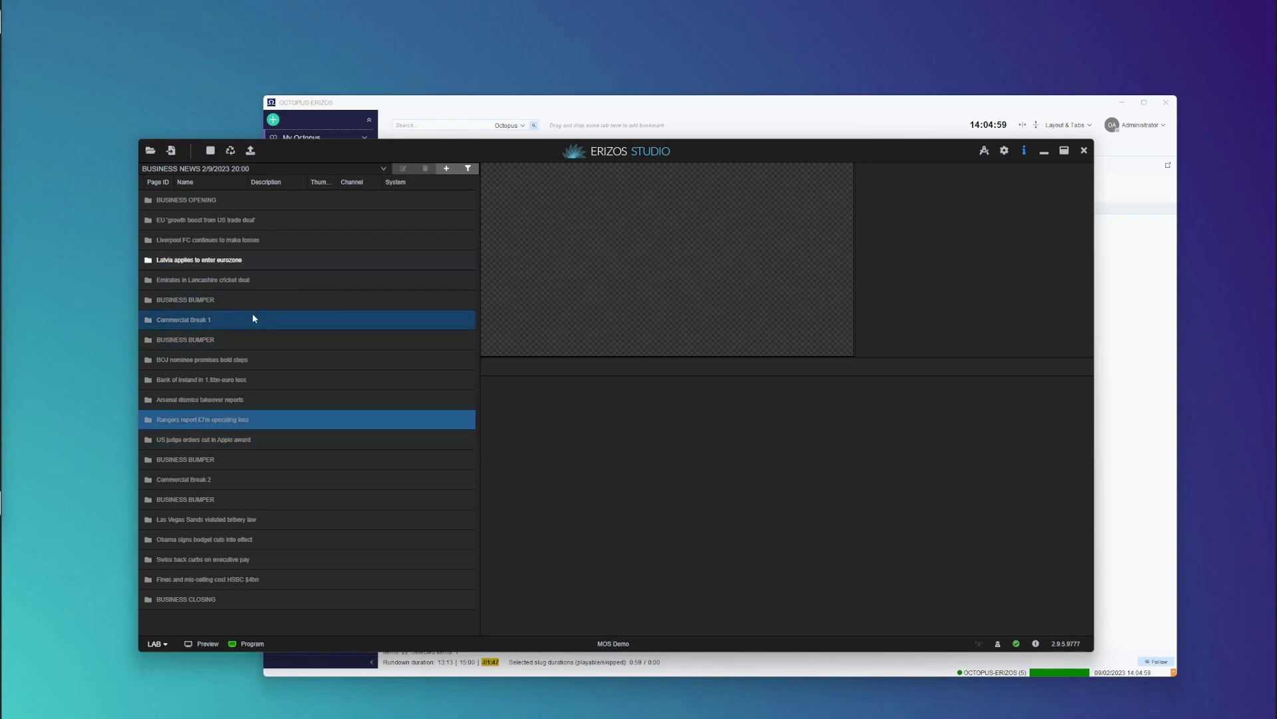